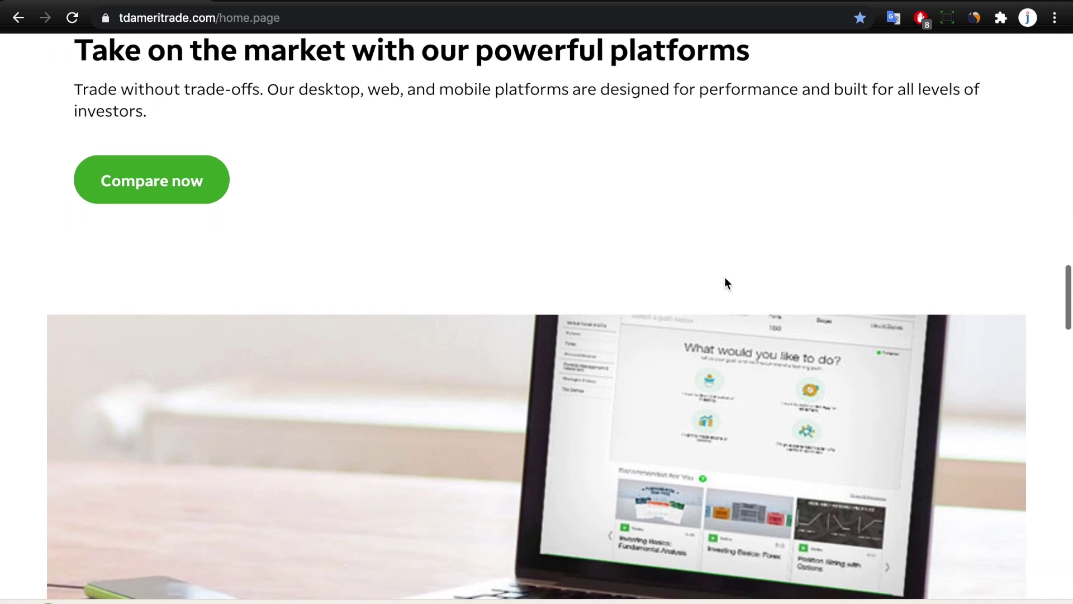
Look through the TD Ameritrade home page down to the footer links and return to its start.
scroll(725, 278, down, 8)
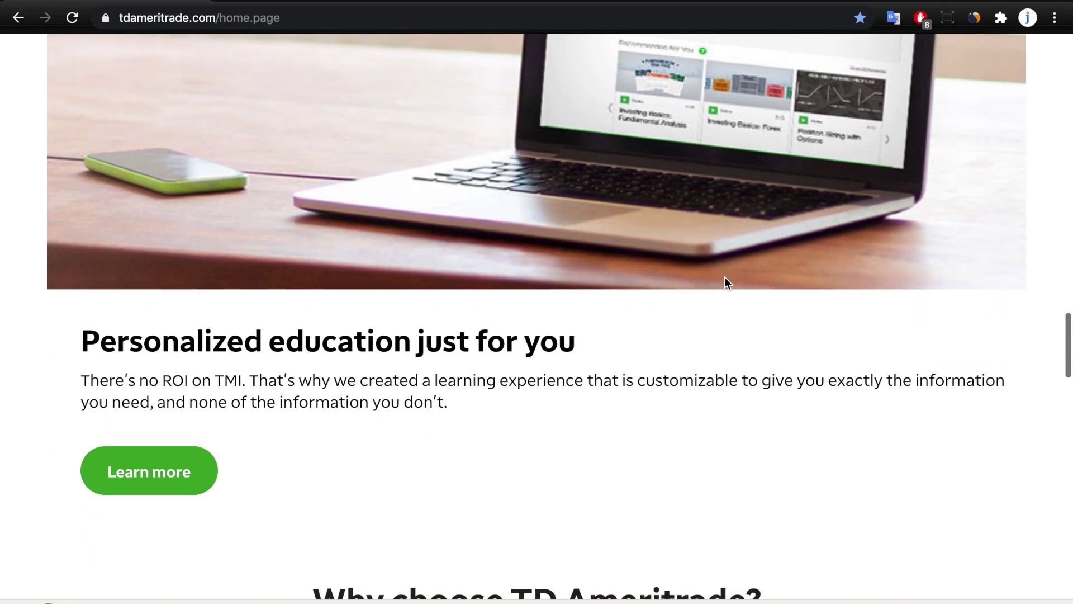
scroll(725, 277, down, 3)
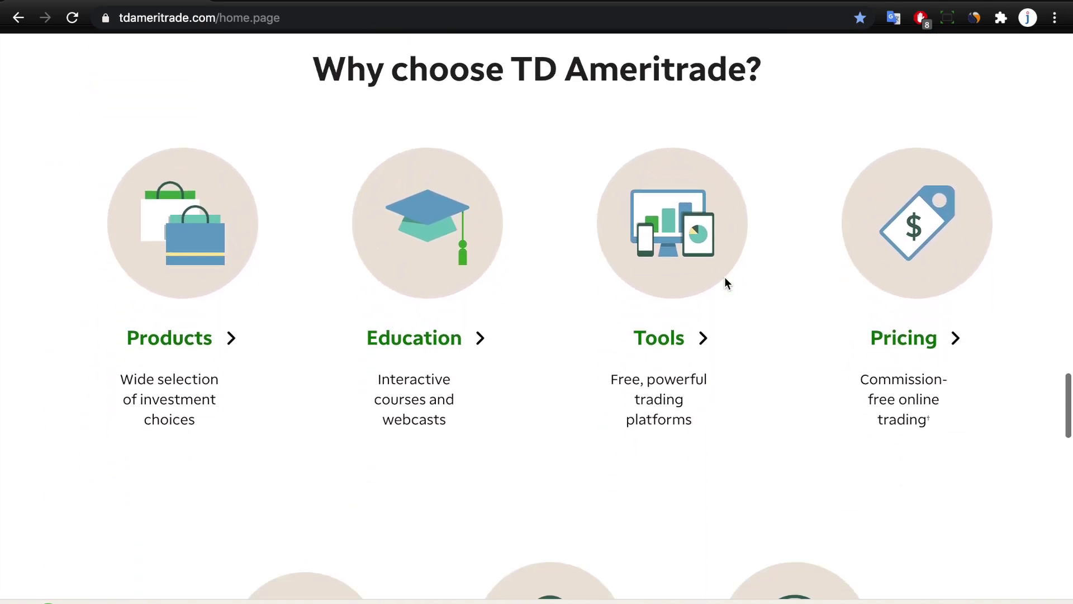
scroll(778, 386, down, 5)
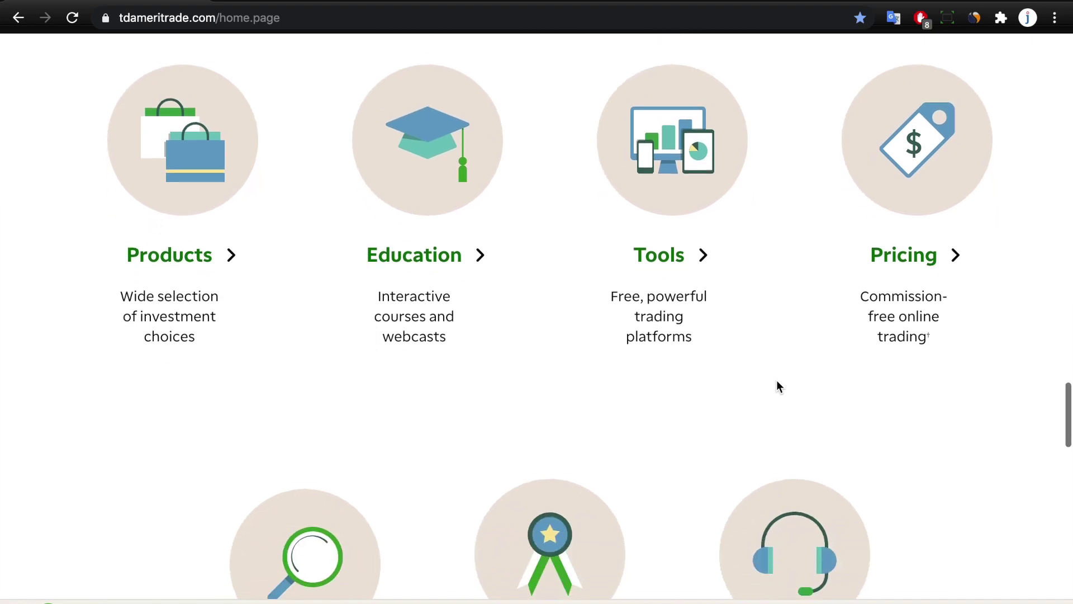
scroll(778, 386, down, 14)
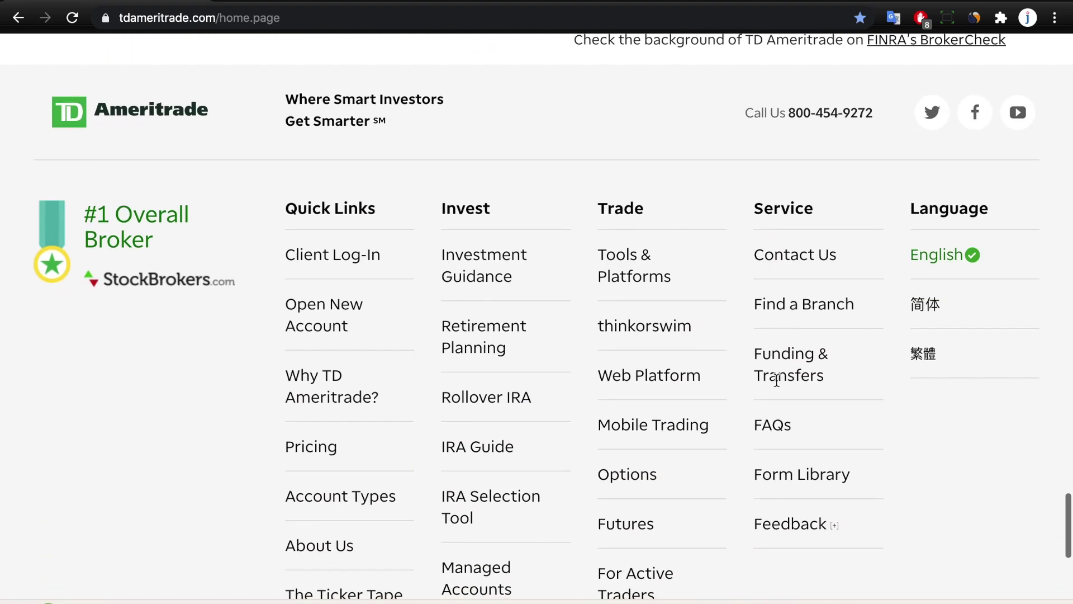
scroll(778, 382, down, 1)
scroll(778, 386, up, 10)
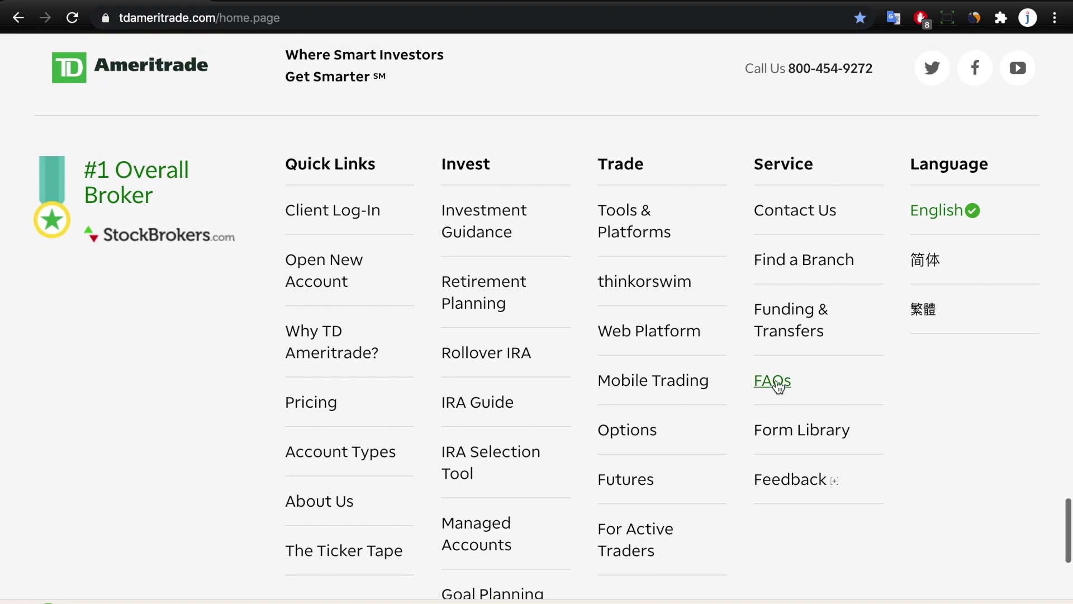
scroll(778, 386, up, 18)
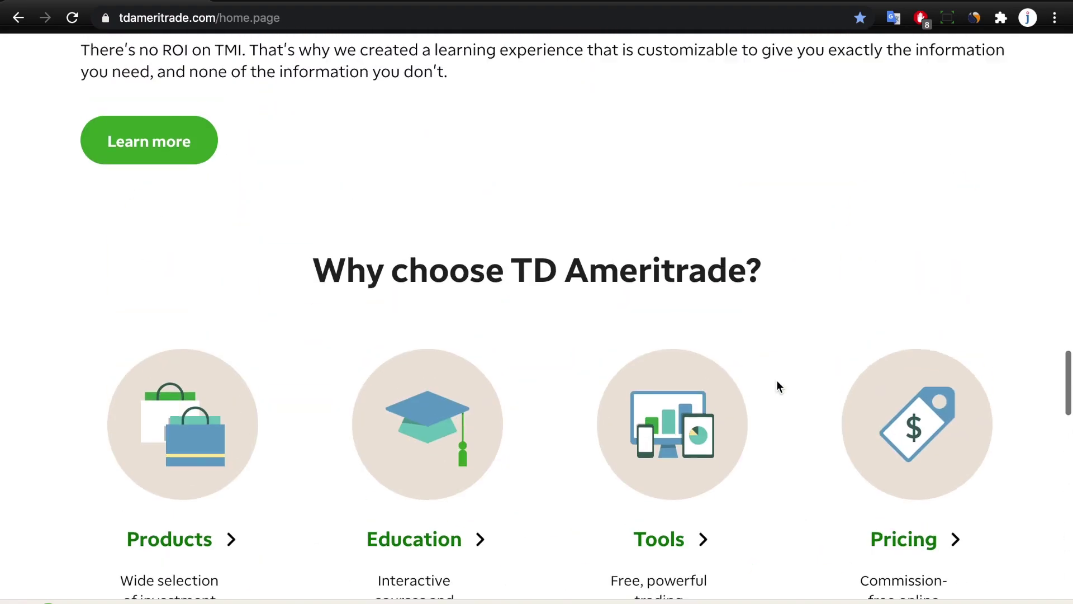
scroll(777, 381, up, 15)
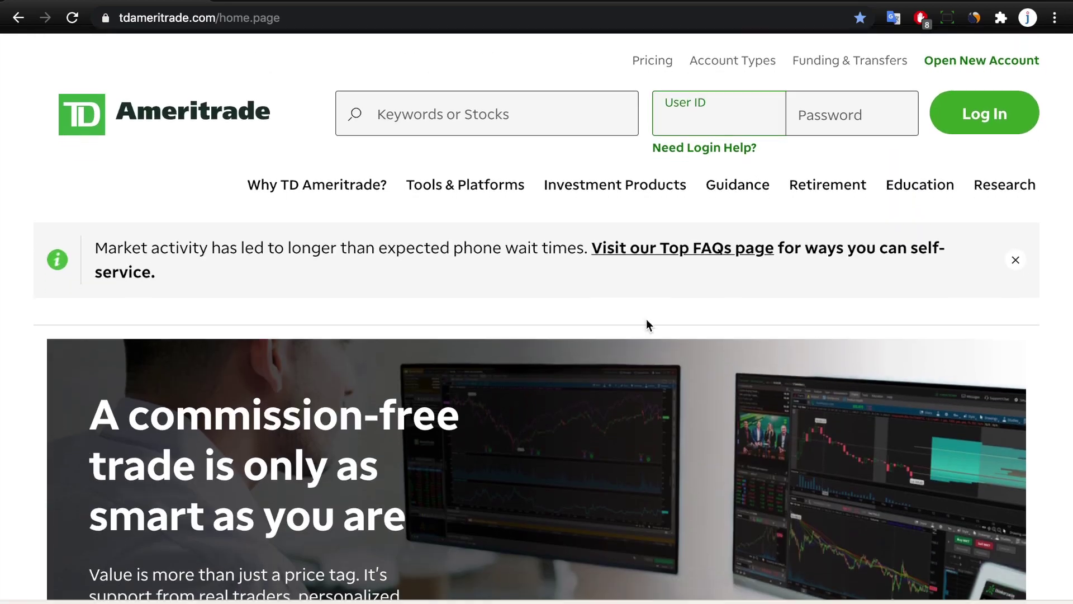
Examine the Commission-Free Trading page under Why TD Ameritrade? for the commission terms and broker awards.
click(288, 186)
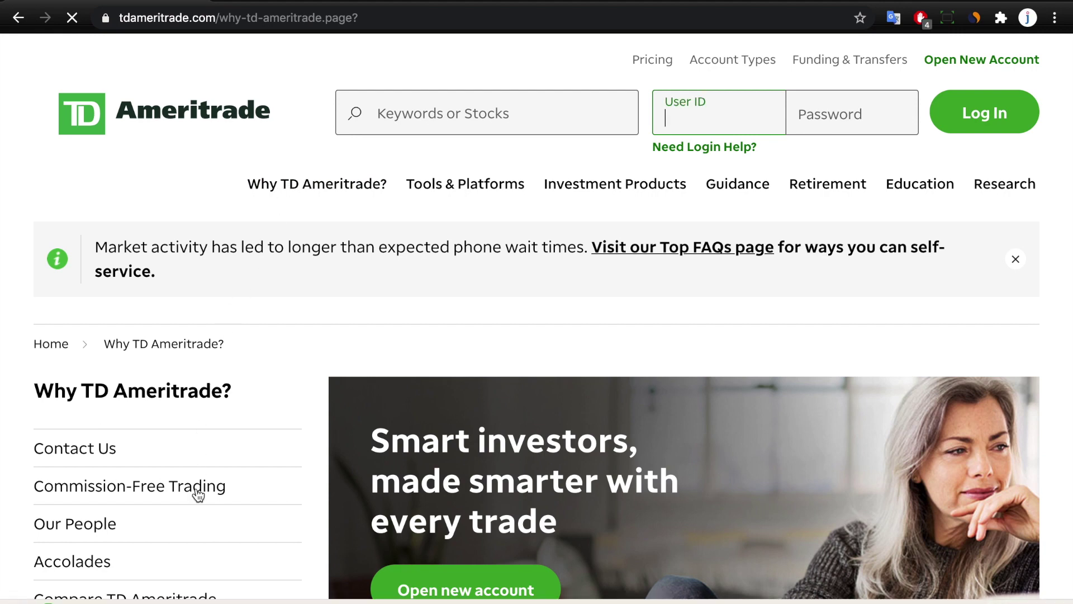
click(198, 495)
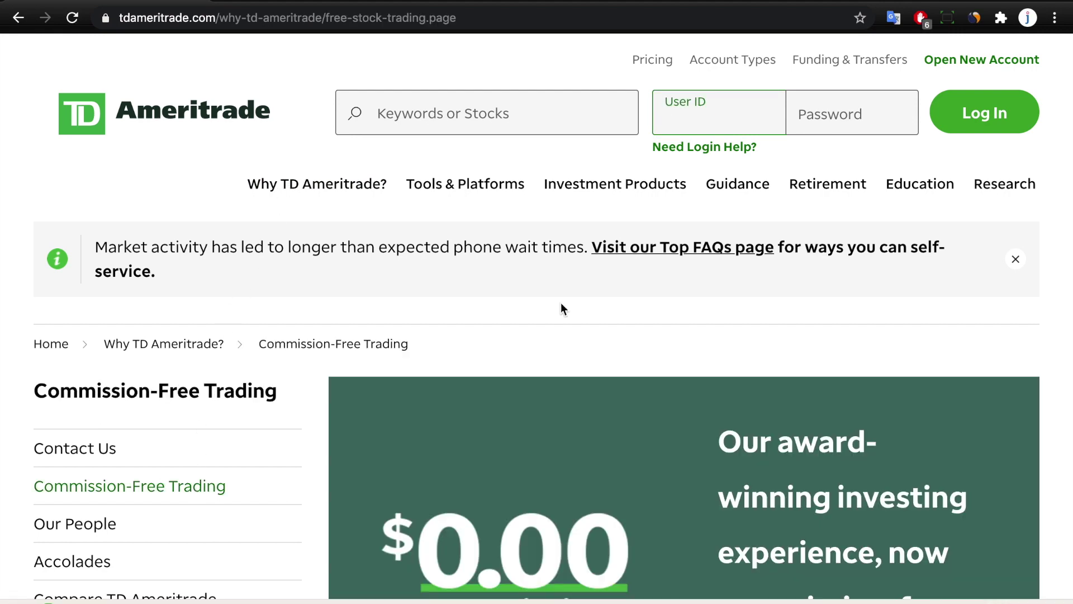
scroll(561, 303, down, 3)
scroll(562, 303, down, 8)
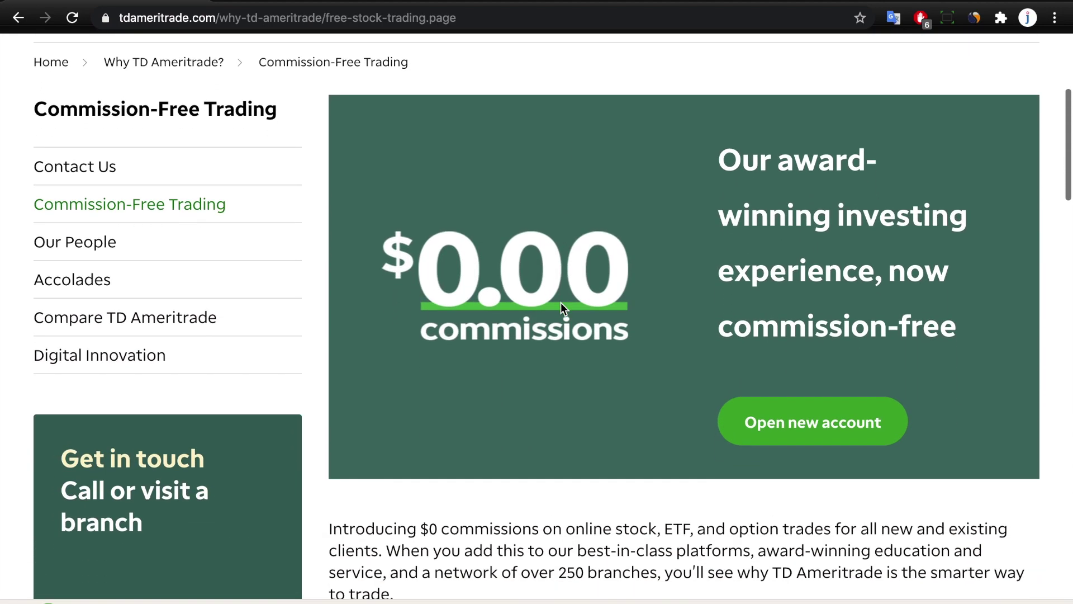
scroll(561, 309, down, 2)
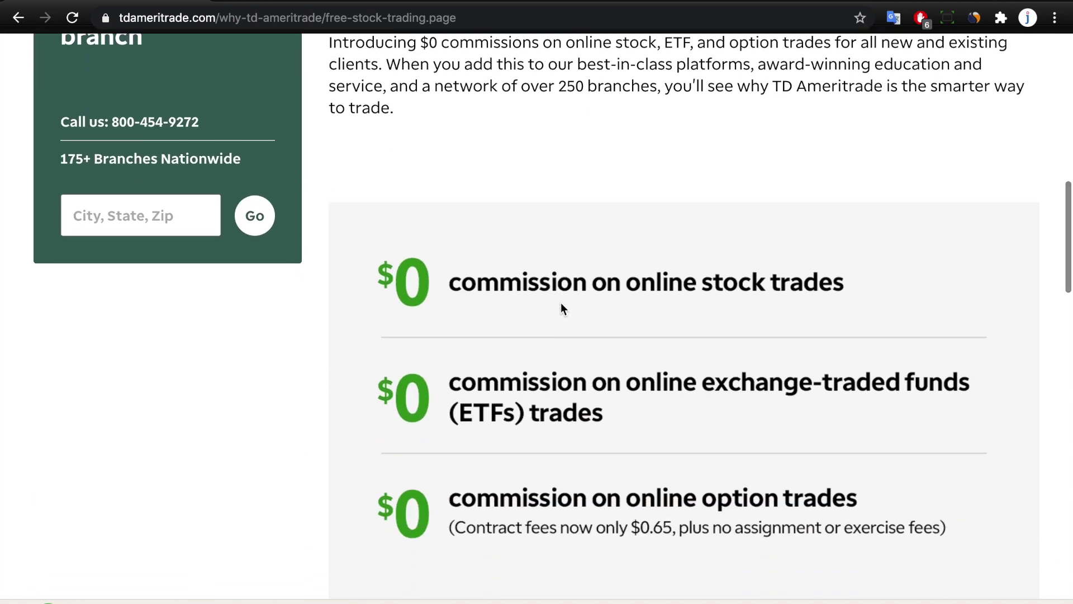
scroll(562, 309, down, 9)
scroll(562, 305, down, 3)
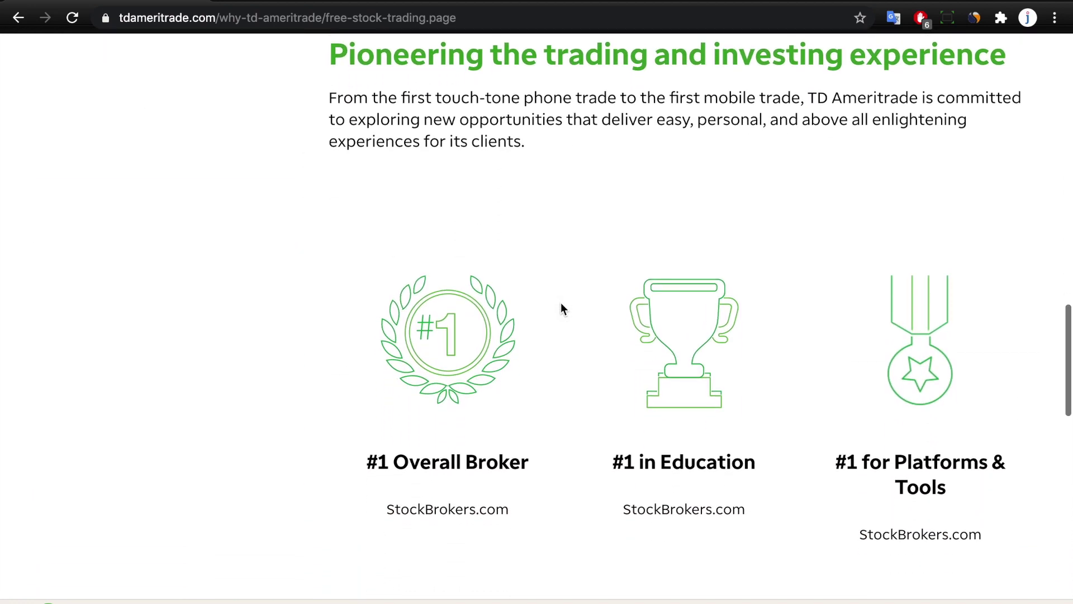
scroll(562, 305, up, 20)
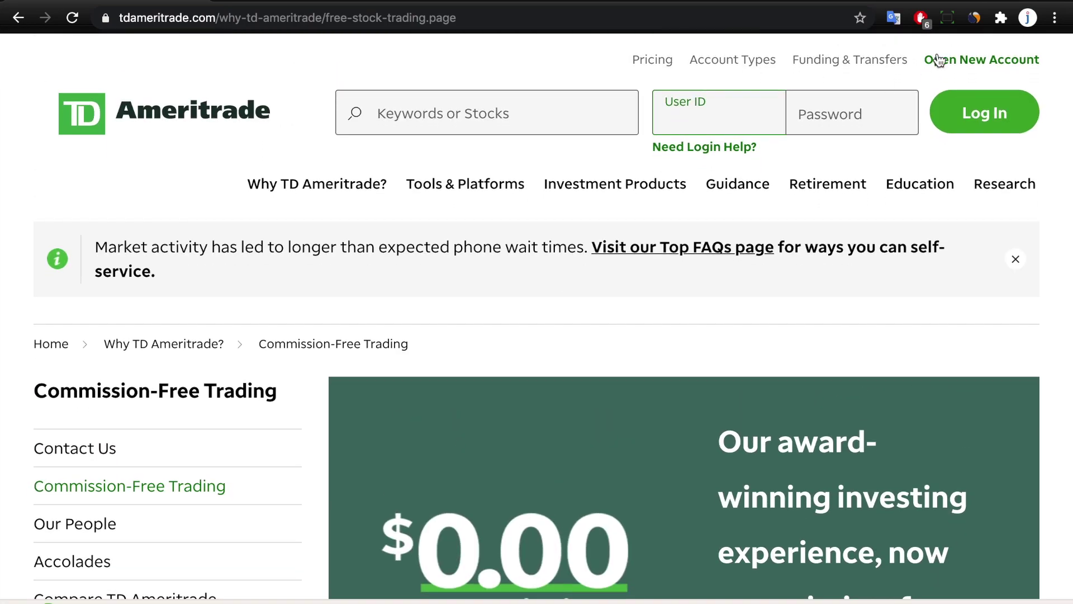
Start a new application for an Individual account and highlight the What you need list.
click(964, 62)
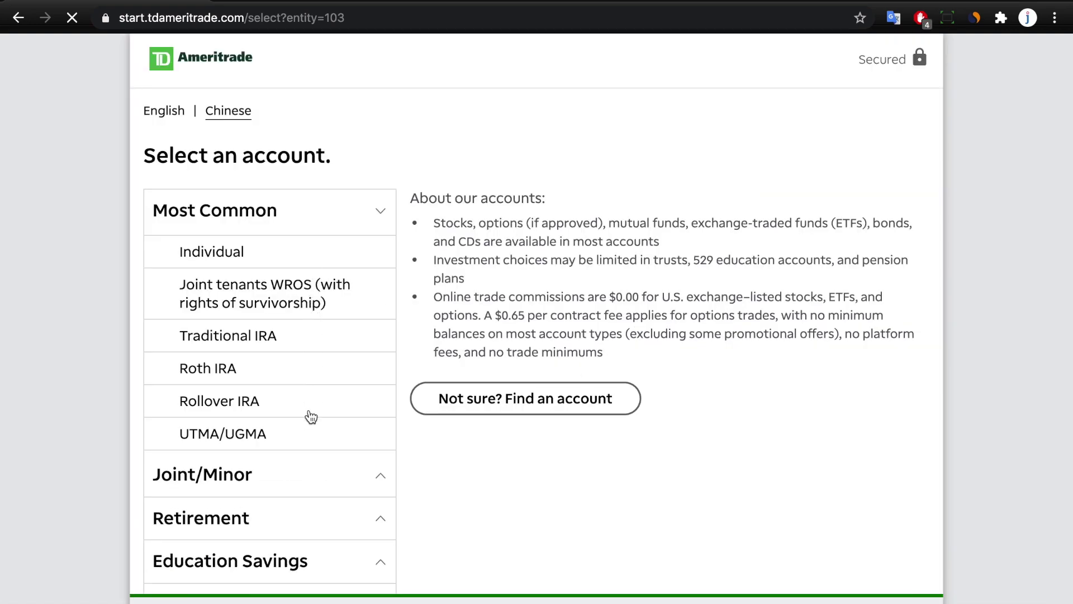
click(230, 257)
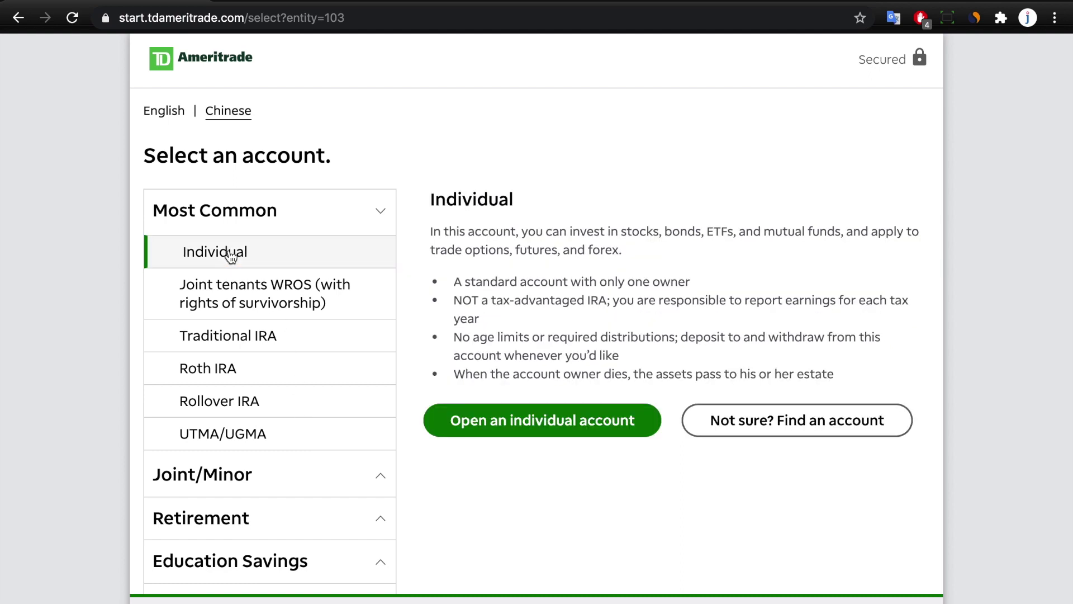
click(554, 420)
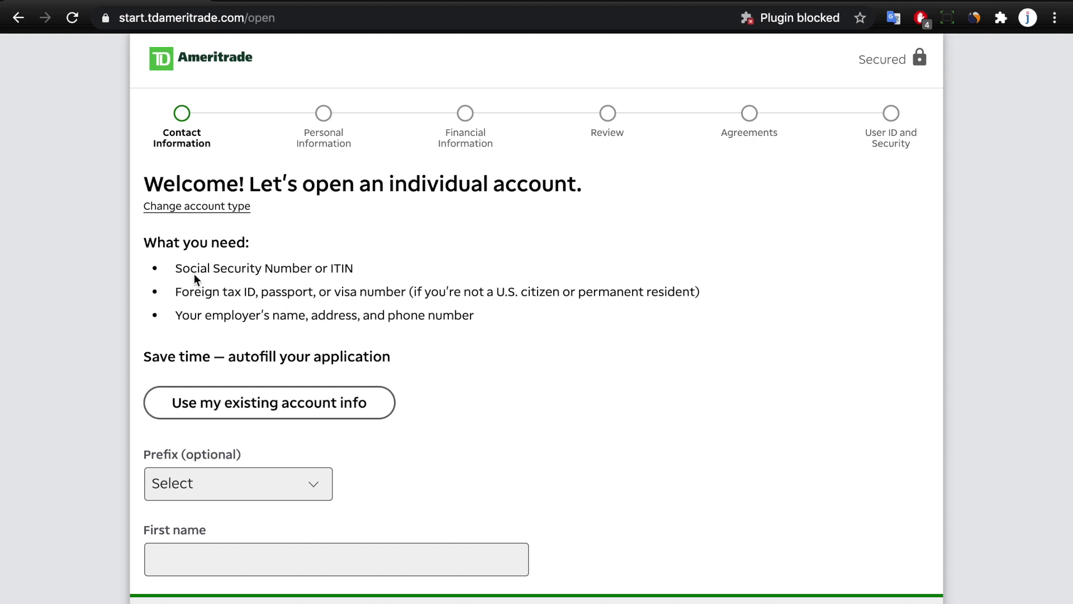
drag(136, 185, 594, 201)
drag(148, 245, 477, 322)
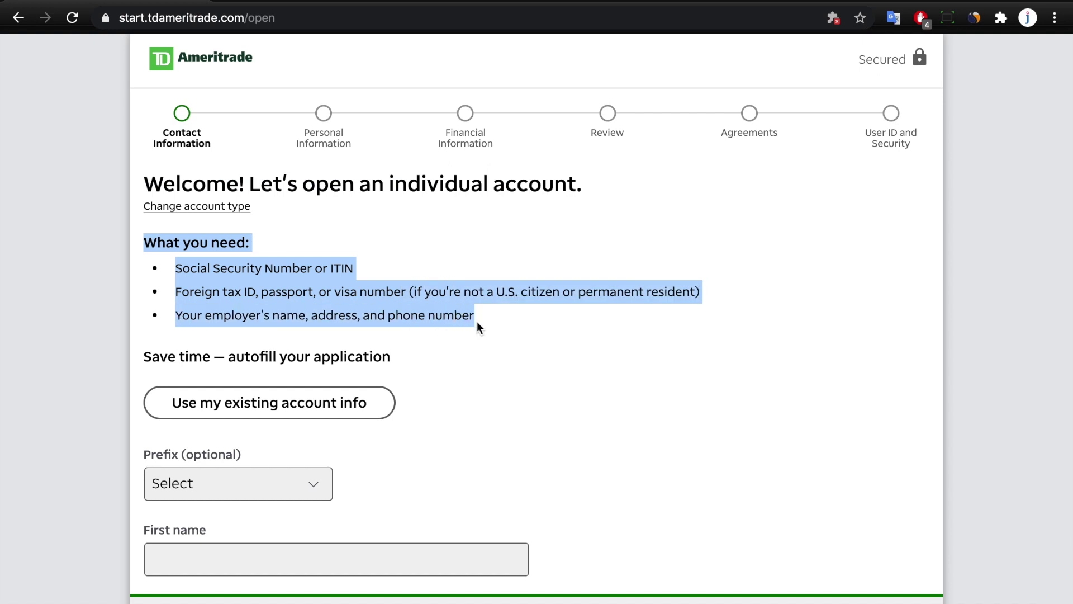
Set the applicant's prefix to Mr and fill in the first name and last name, skipping the middle name.
scroll(477, 321, down, 3)
scroll(395, 363, down, 2)
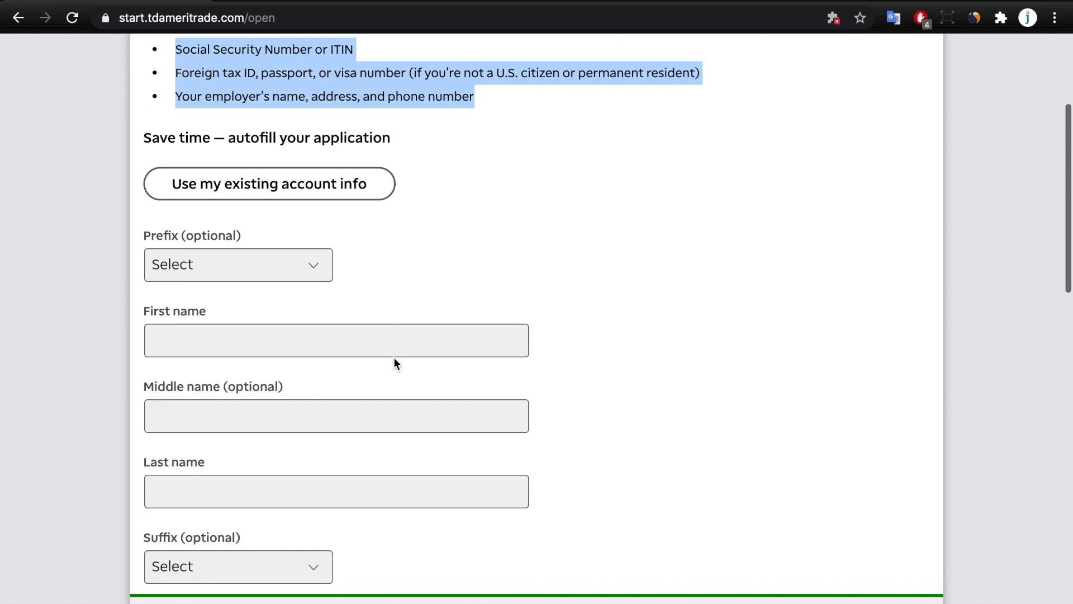
click(327, 268)
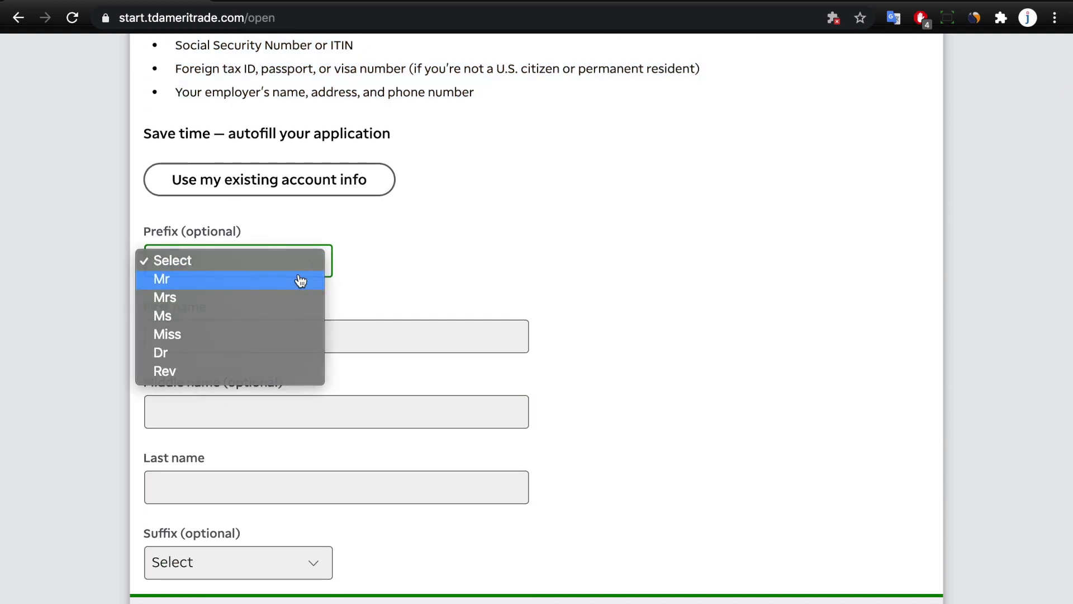
click(301, 281)
click(317, 332)
text(Ism)
click(297, 412)
scroll(297, 412, down, 2)
click(270, 413)
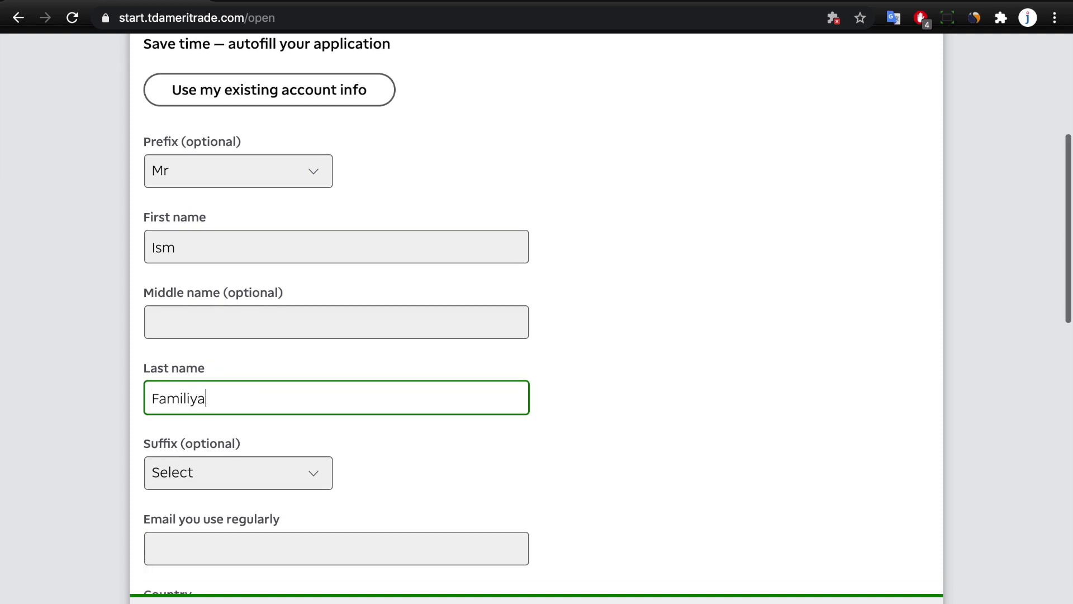
Fill in the applicant's regularly used e-mail address, leaving the optional suffix unset.
scroll(442, 386, down, 2)
click(485, 386)
scroll(485, 385, down, 2)
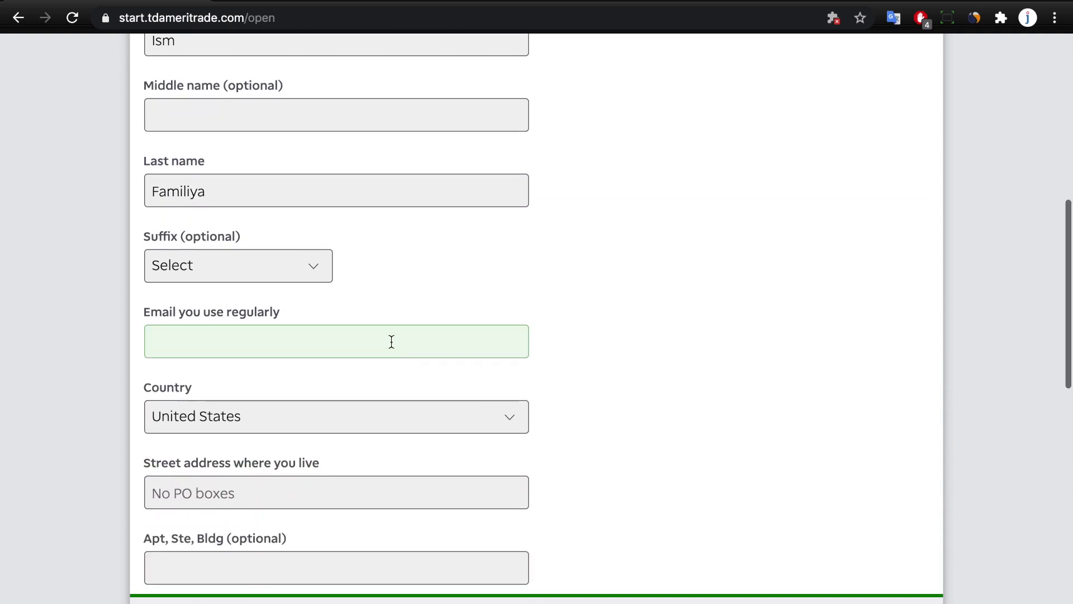
click(377, 331)
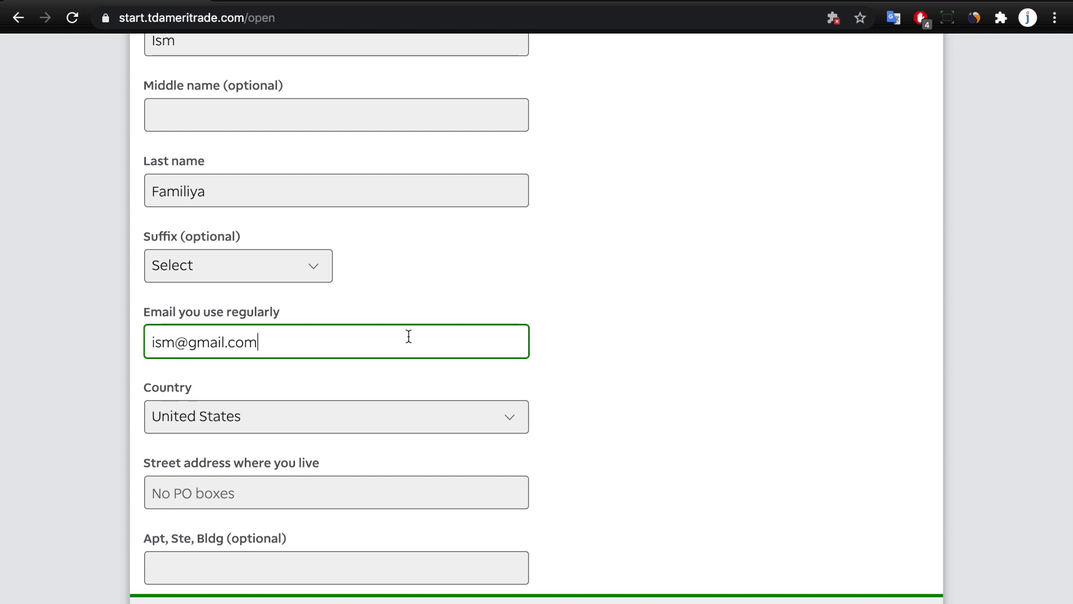
click(621, 361)
Set the applicant's country of residence to Uzbekistan.
scroll(621, 361, down, 2)
click(501, 369)
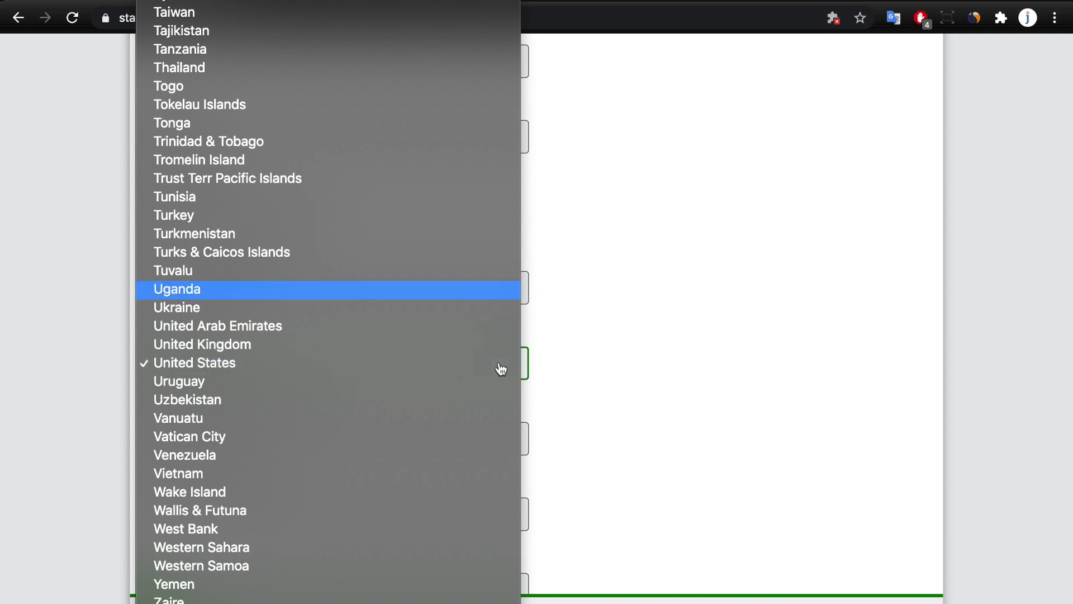
key(Escape)
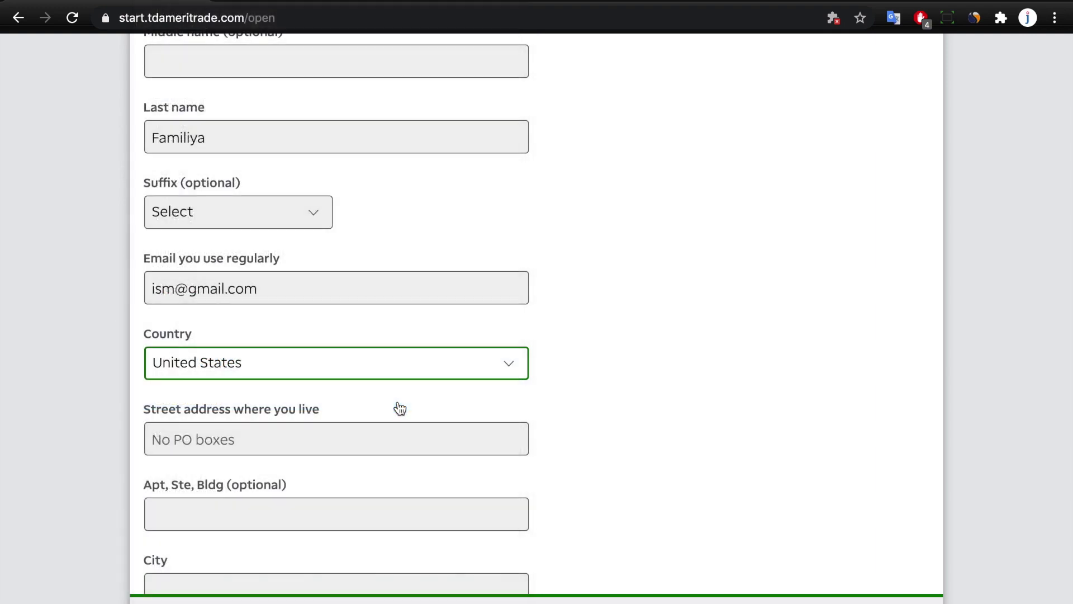
scroll(552, 422, down, 3)
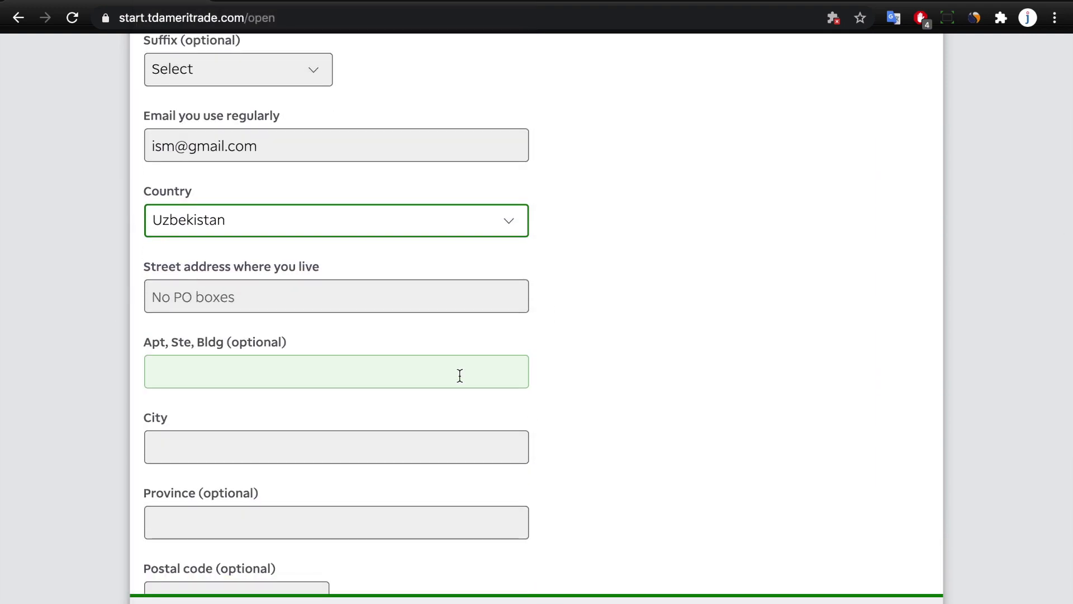
Fill in the applicant's street address and city, leaving the apartment line empty.
click(459, 375)
click(390, 288)
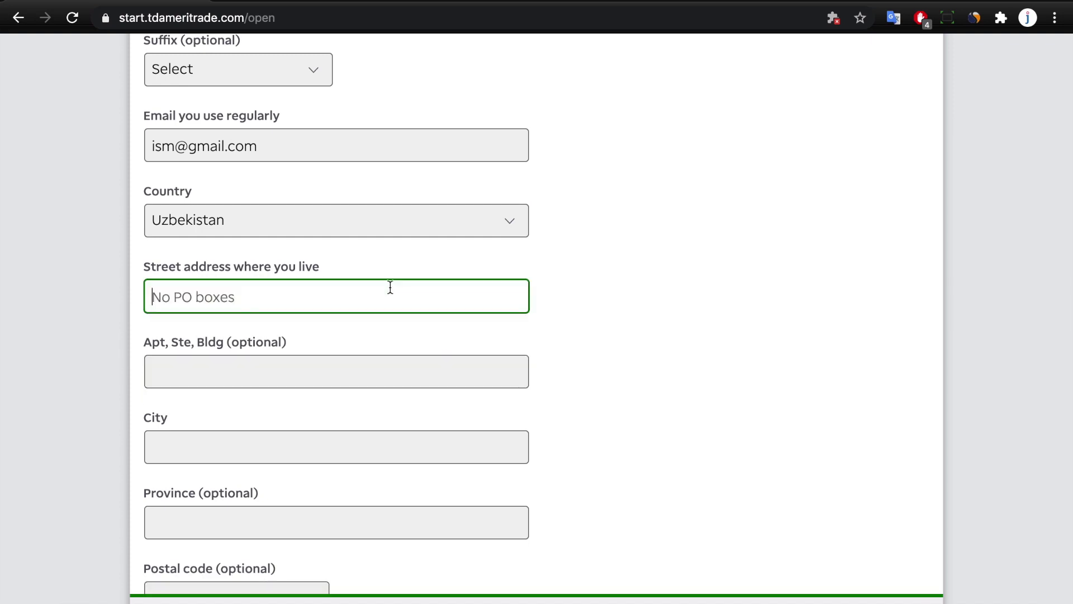
text(Amir Temur Ko'chasi 10000)
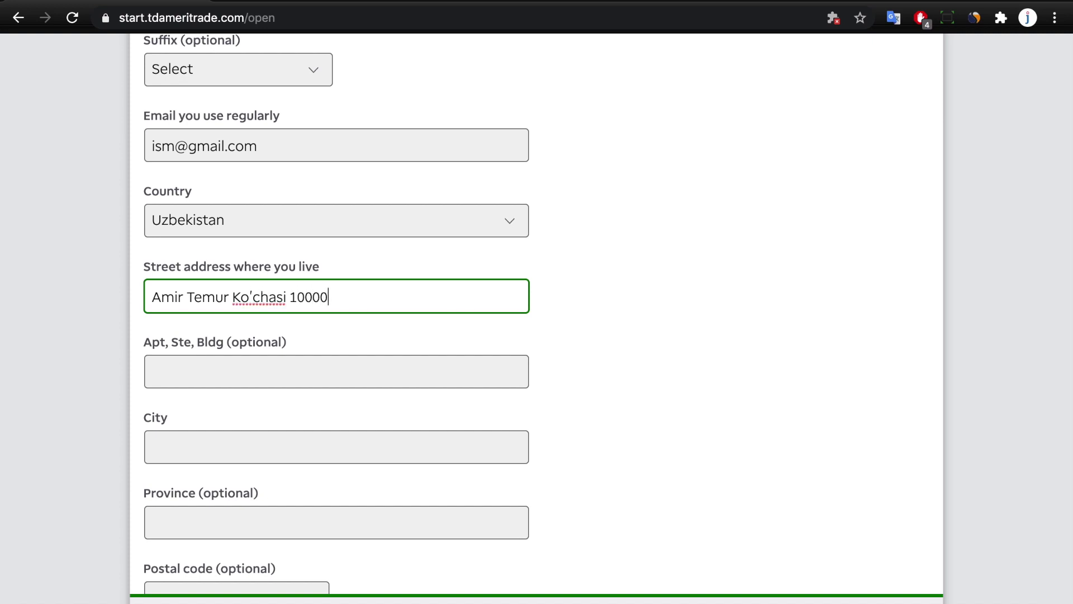
click(615, 333)
scroll(615, 333, down, 2)
click(513, 394)
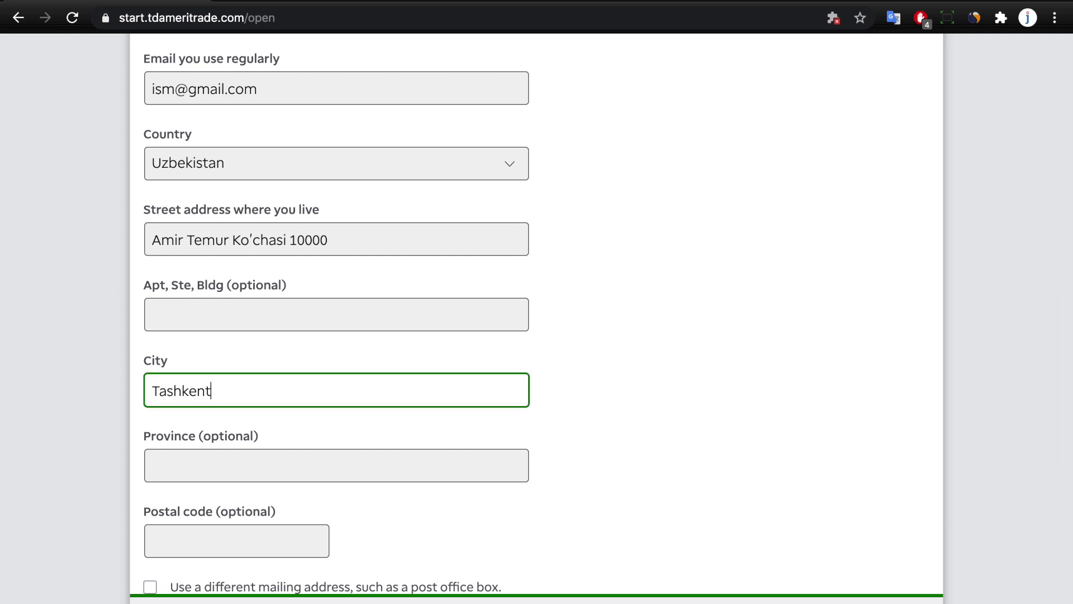
Mark the phone as non-U.S., enter the daytime phone number, and confirm having read the TD Ameritrade Privacy Statement.
scroll(397, 343, down, 5)
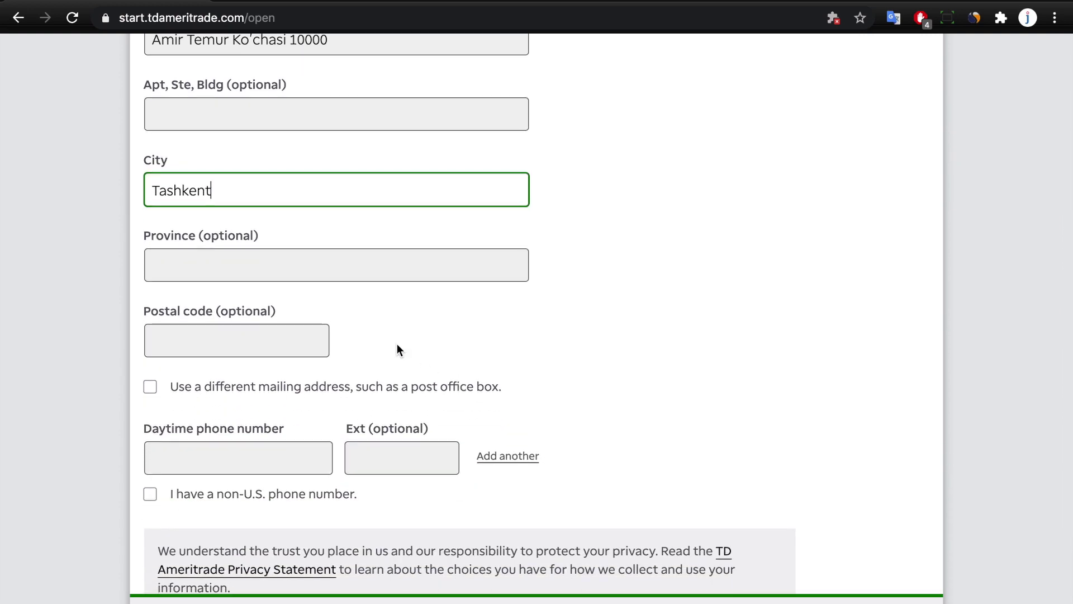
scroll(397, 344, down, 2)
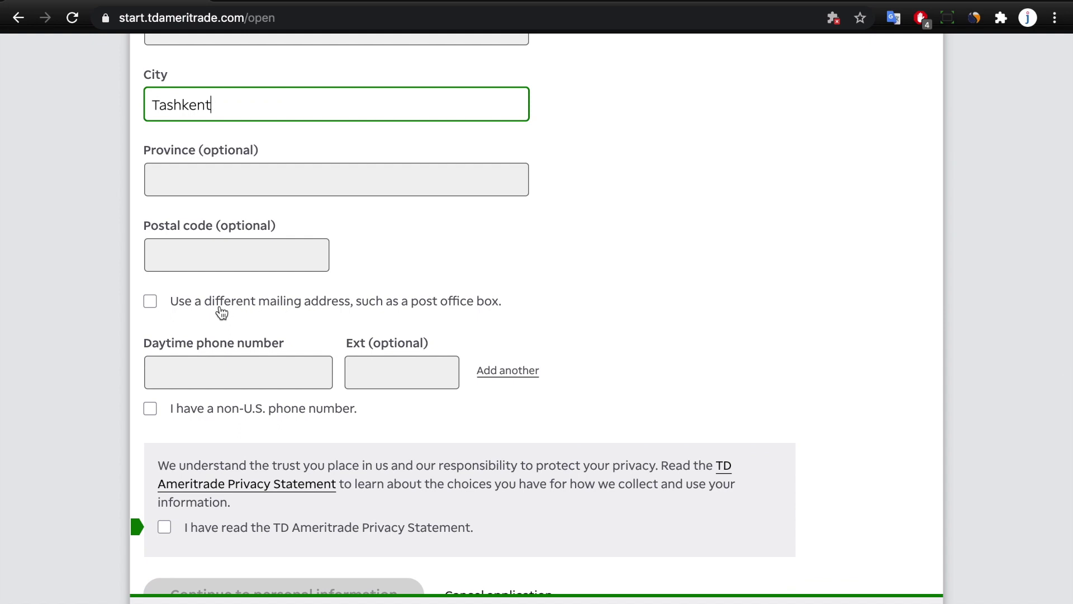
scroll(299, 322, down, 2)
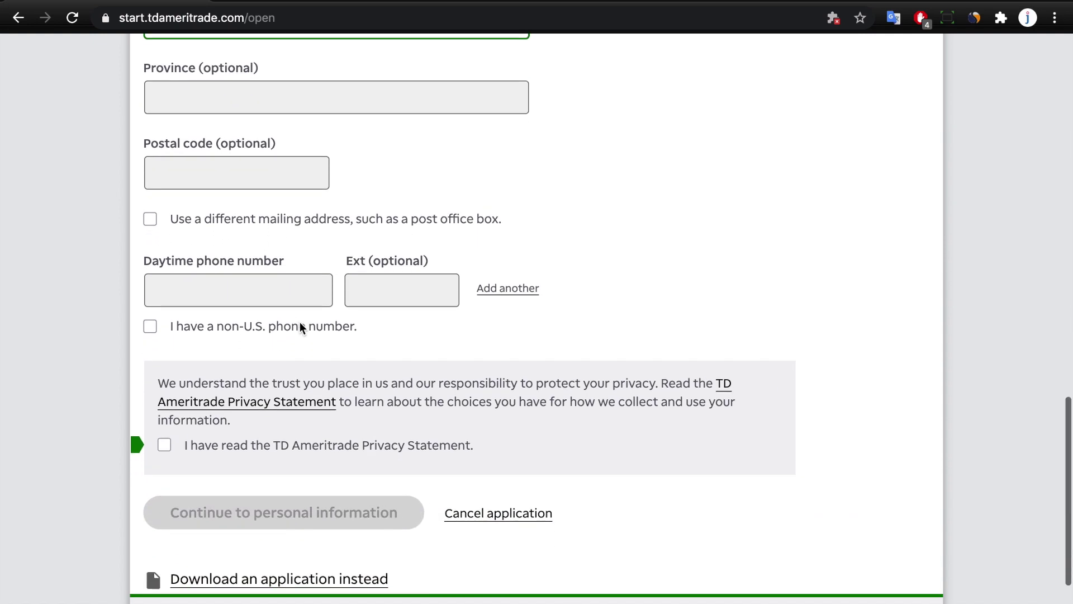
click(251, 291)
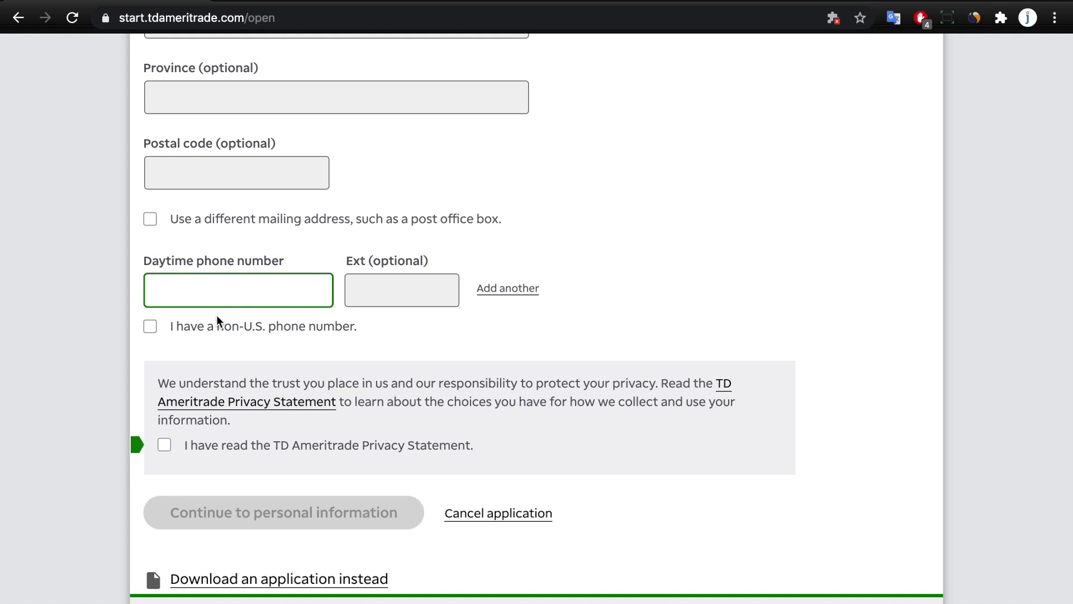
click(189, 329)
click(177, 299)
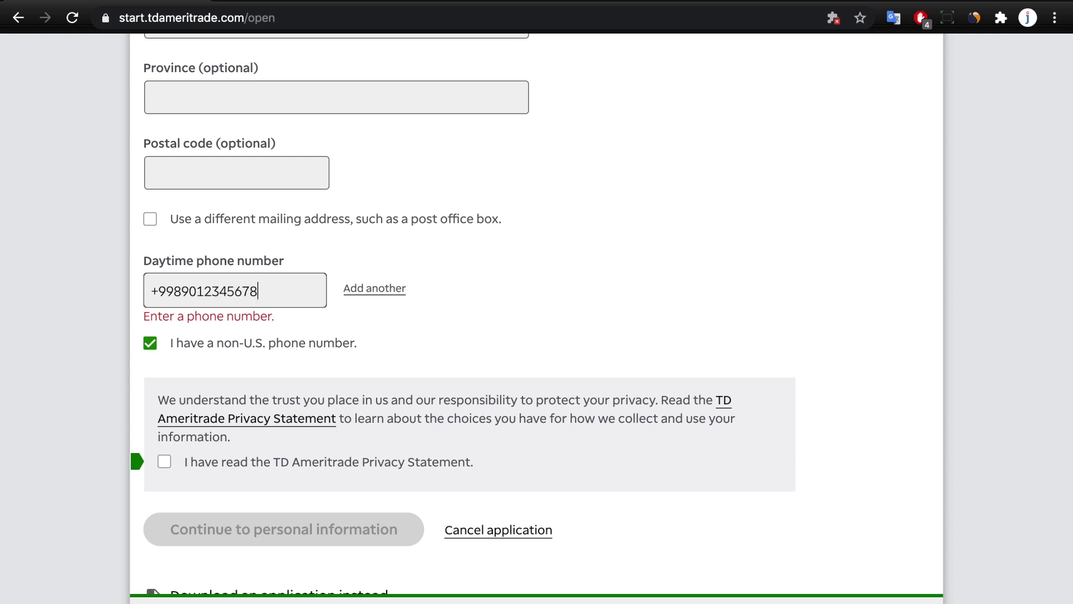
click(437, 313)
scroll(412, 332, down, 2)
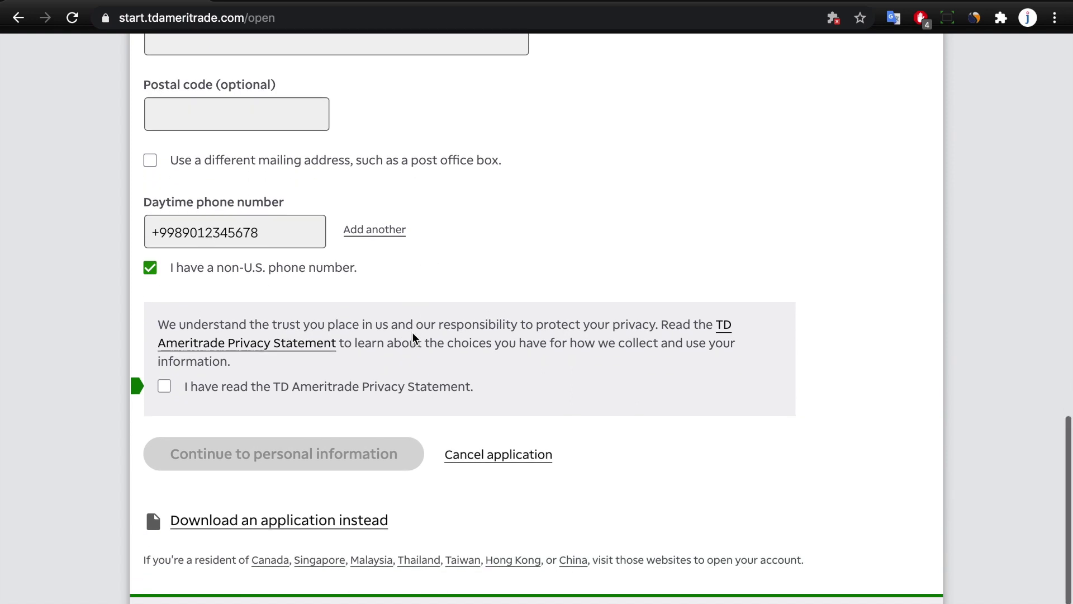
click(358, 335)
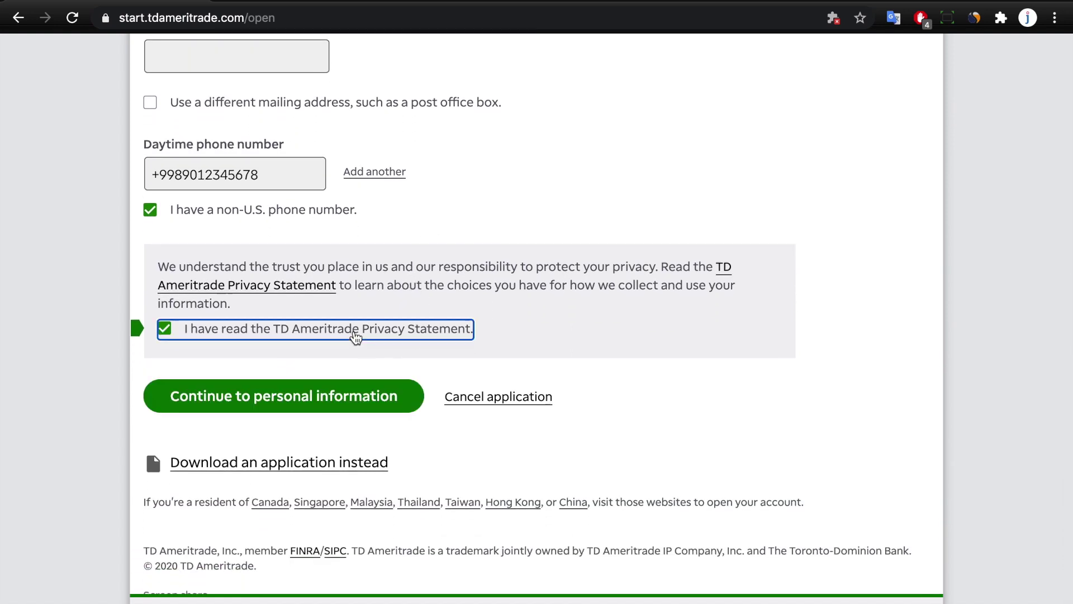
Continue to the personal information section and enter the applicant's date of birth.
click(334, 414)
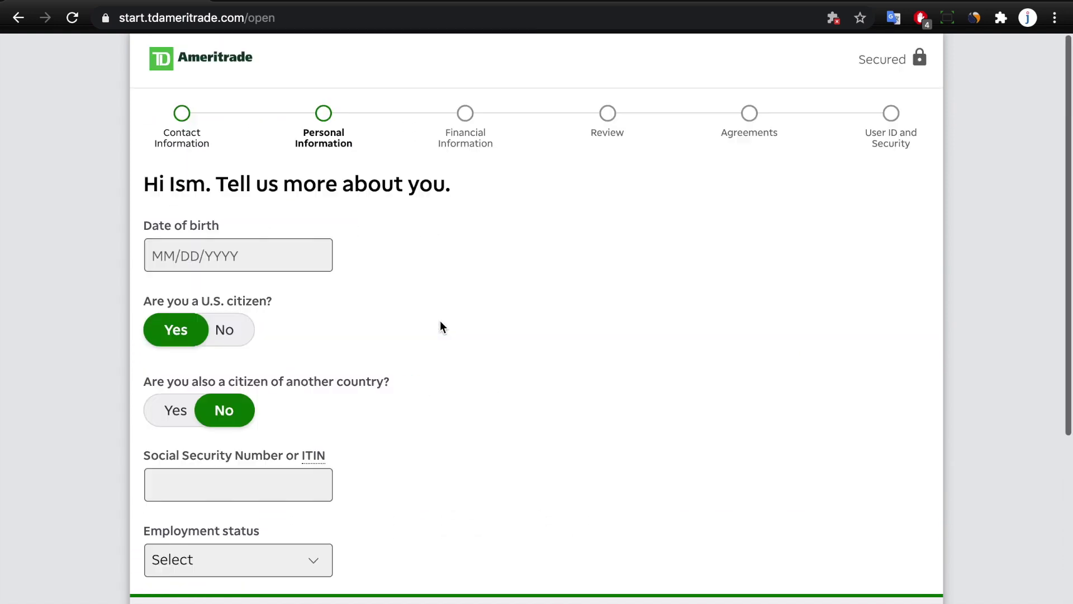
click(237, 256)
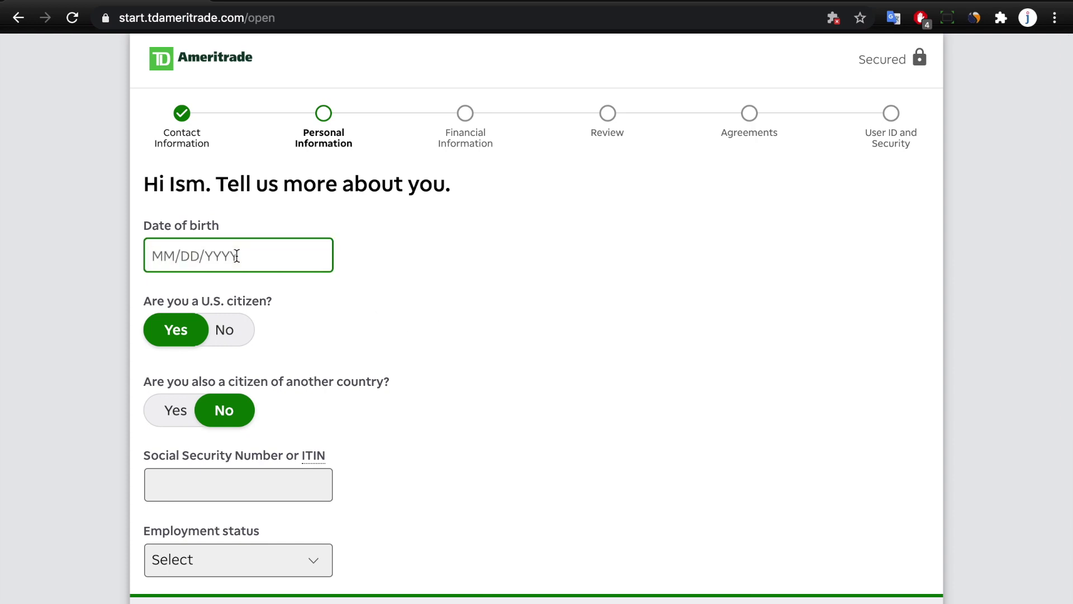
text(01/01/1991)
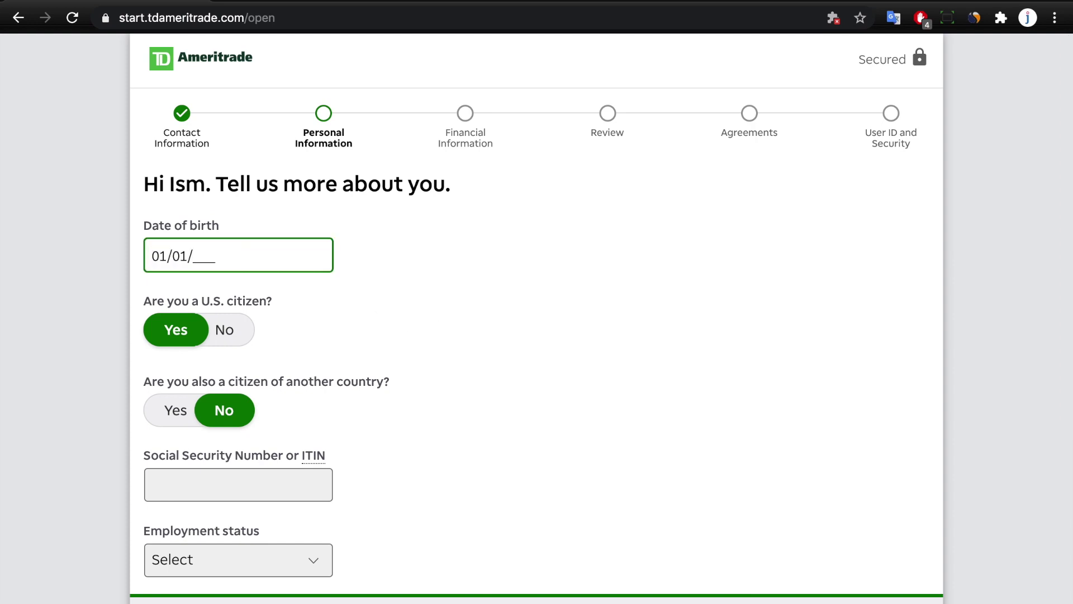
Answer No to being a U.S. citizen, having a green card and having a U.S. visa.
click(227, 331)
click(237, 403)
scroll(239, 425, down, 3)
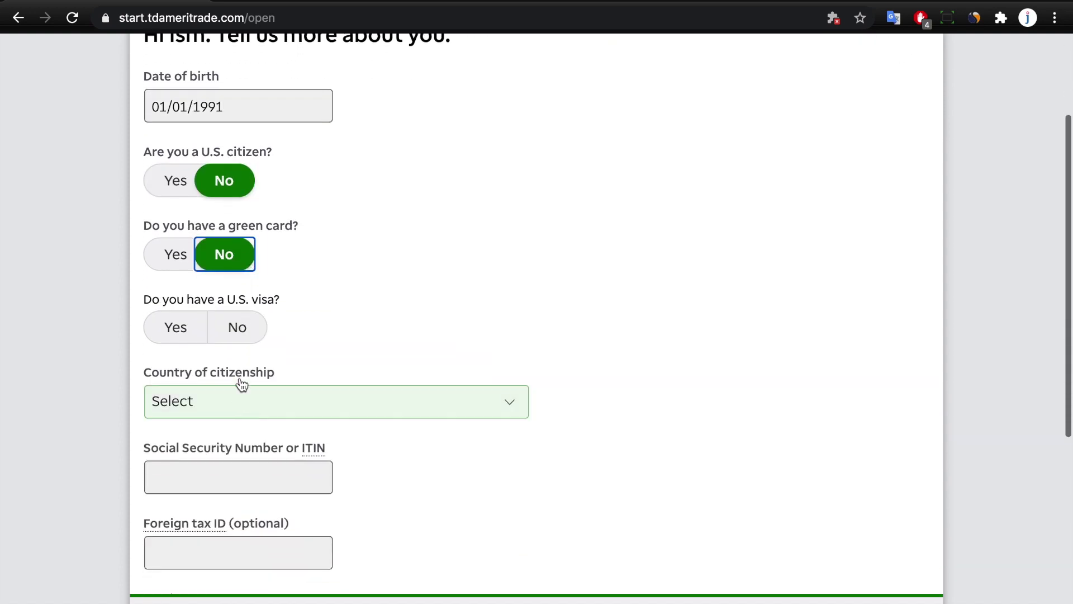
click(238, 325)
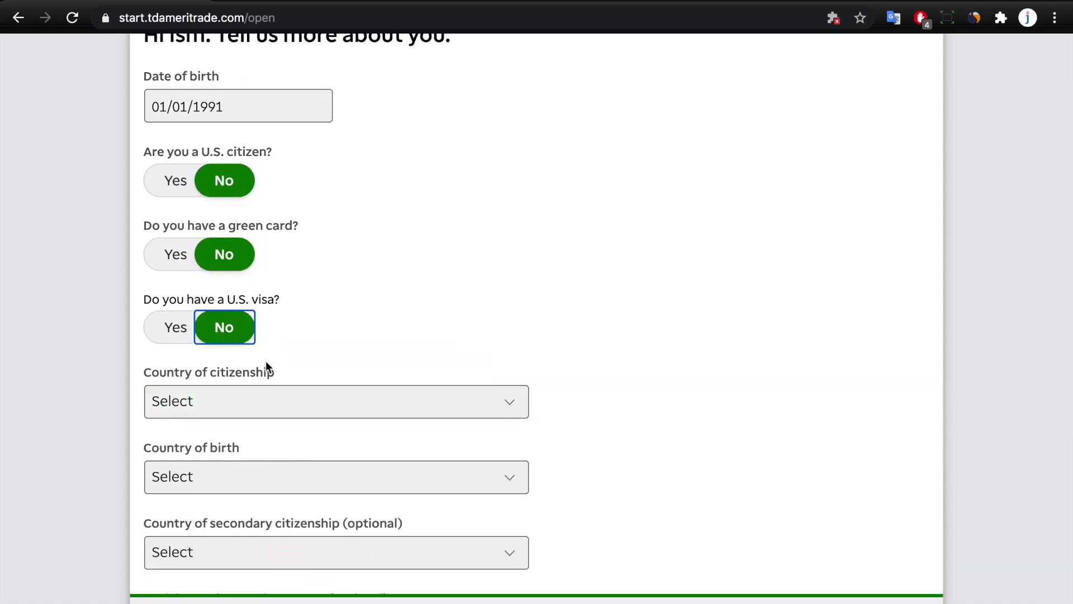
Set both the country of citizenship and the country of birth to Uzbekistan.
click(295, 409)
scroll(295, 409, down, 20)
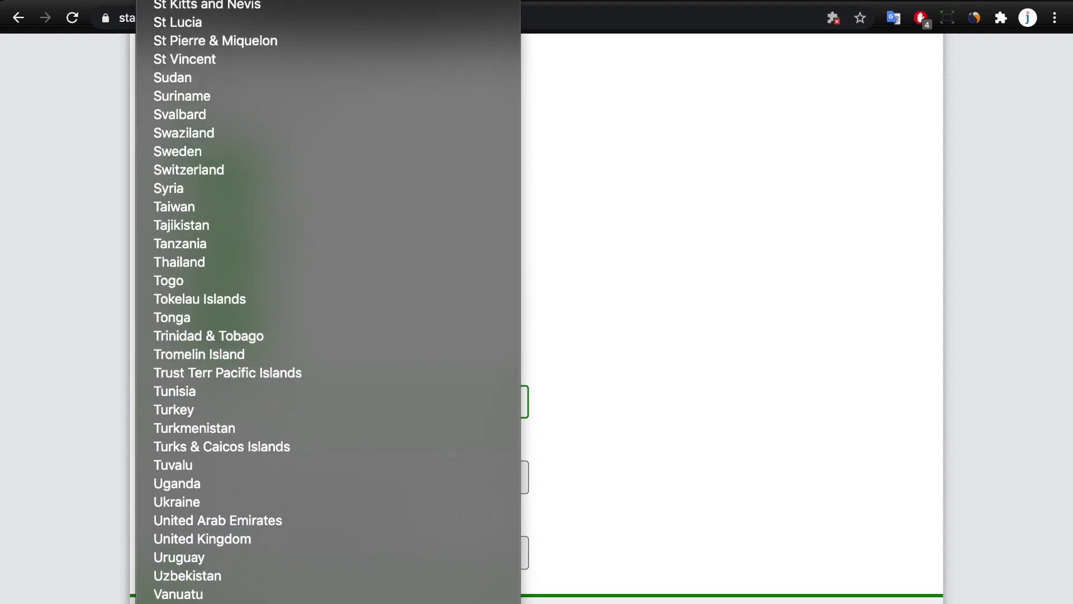
click(244, 485)
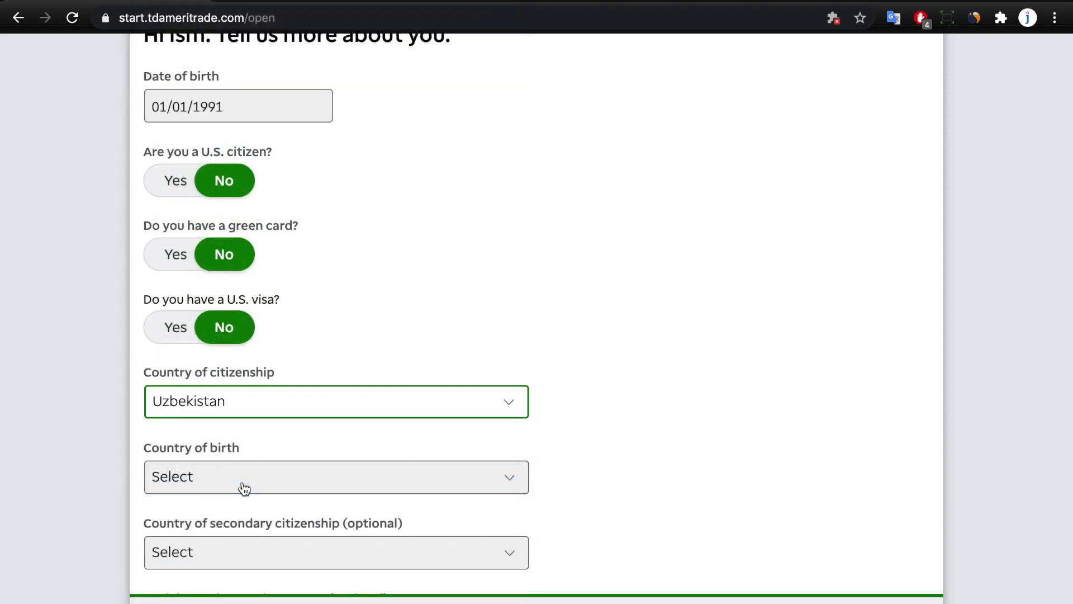
click(244, 487)
scroll(244, 488, down, 20)
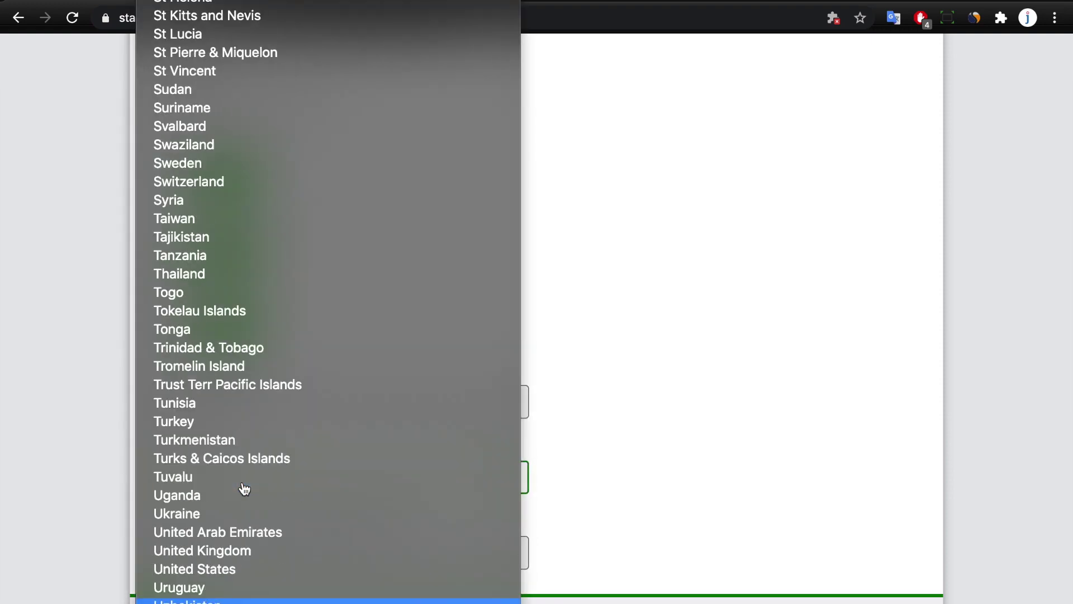
text(uz)
key(Return)
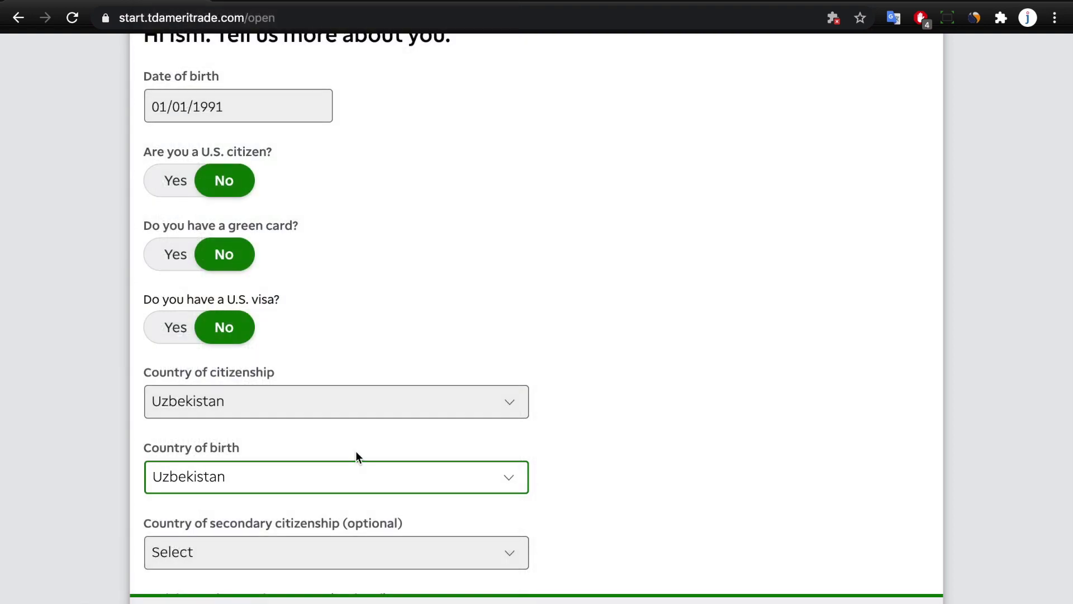
Choose common investment transactions as the planned account use, leaving secondary citizenship, Social Security Number and foreign tax ID empty.
scroll(356, 451, down, 3)
scroll(364, 441, down, 3)
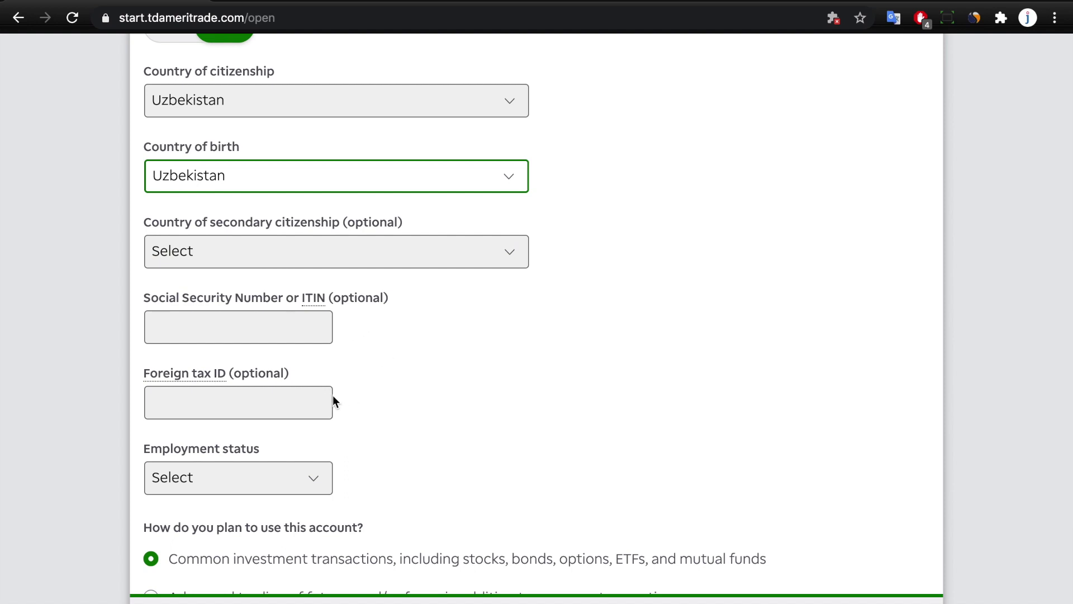
scroll(335, 394, down, 3)
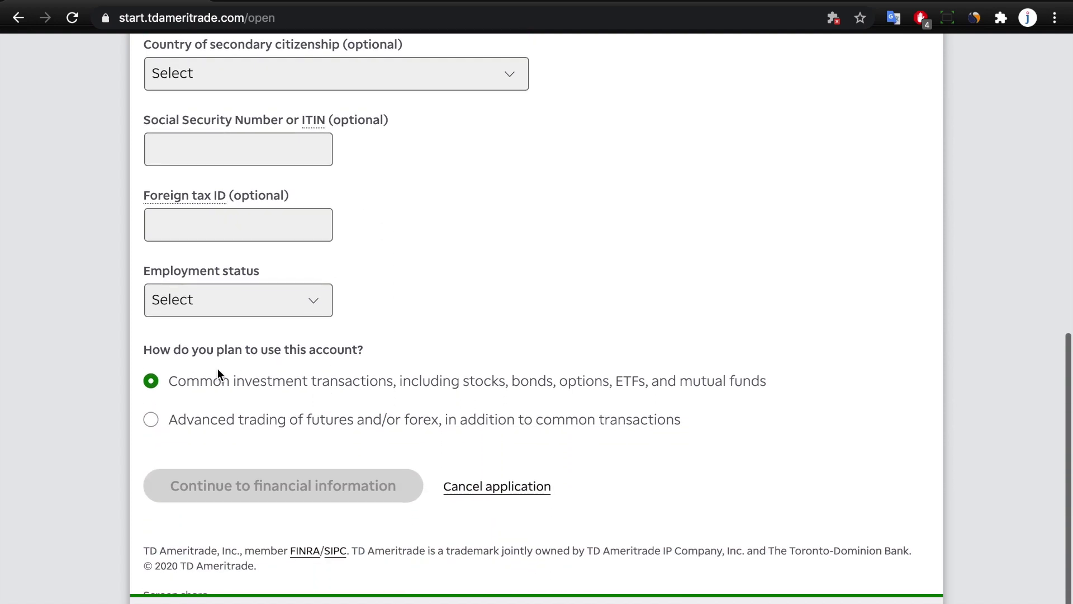
drag(397, 387, 687, 396)
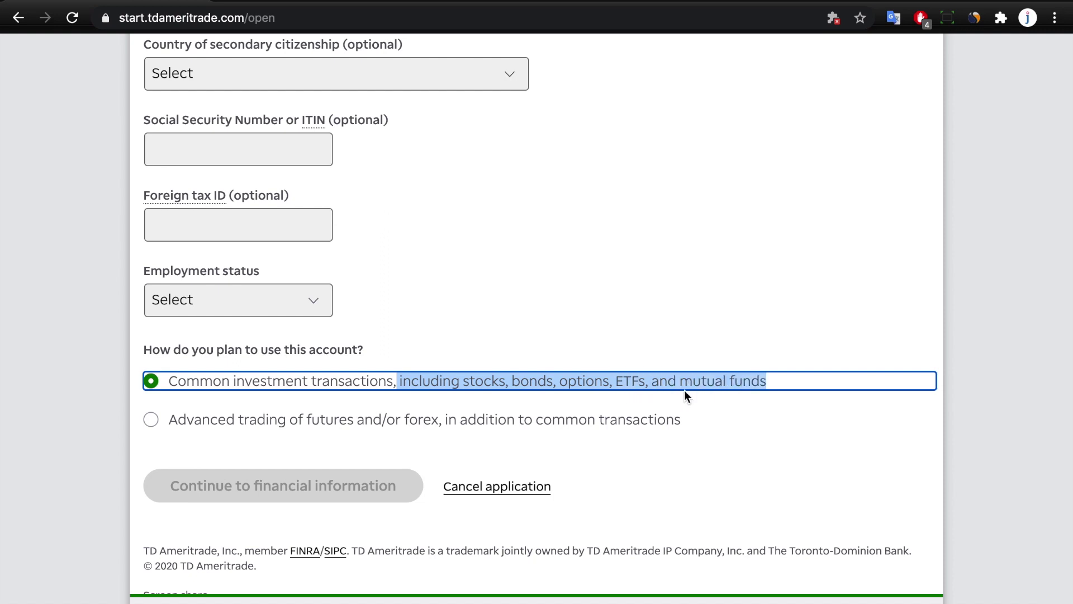
click(270, 450)
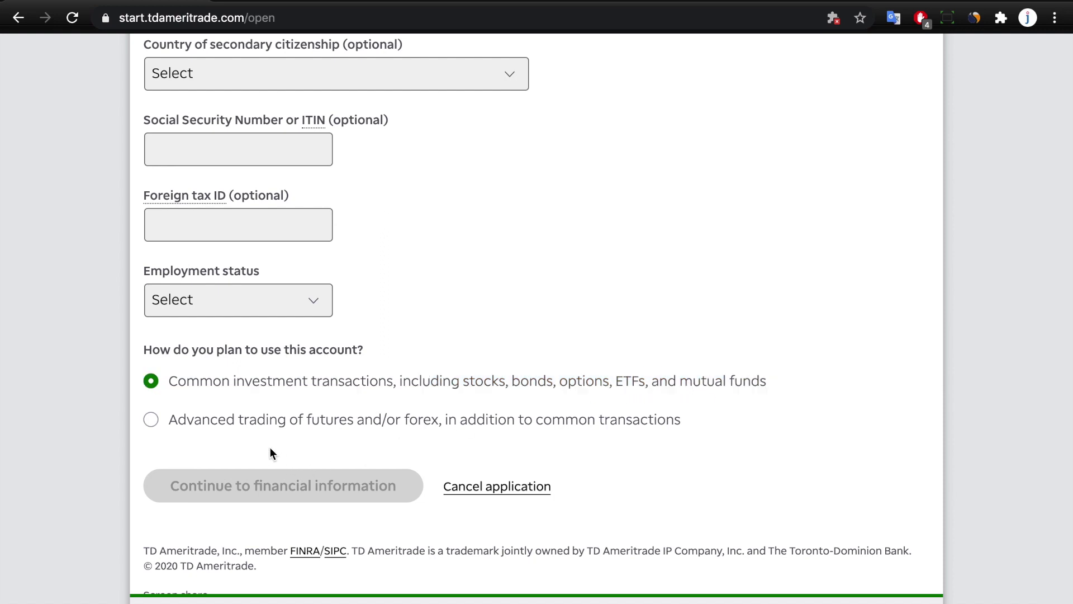
scroll(270, 450, down, 1)
scroll(271, 450, up, 10)
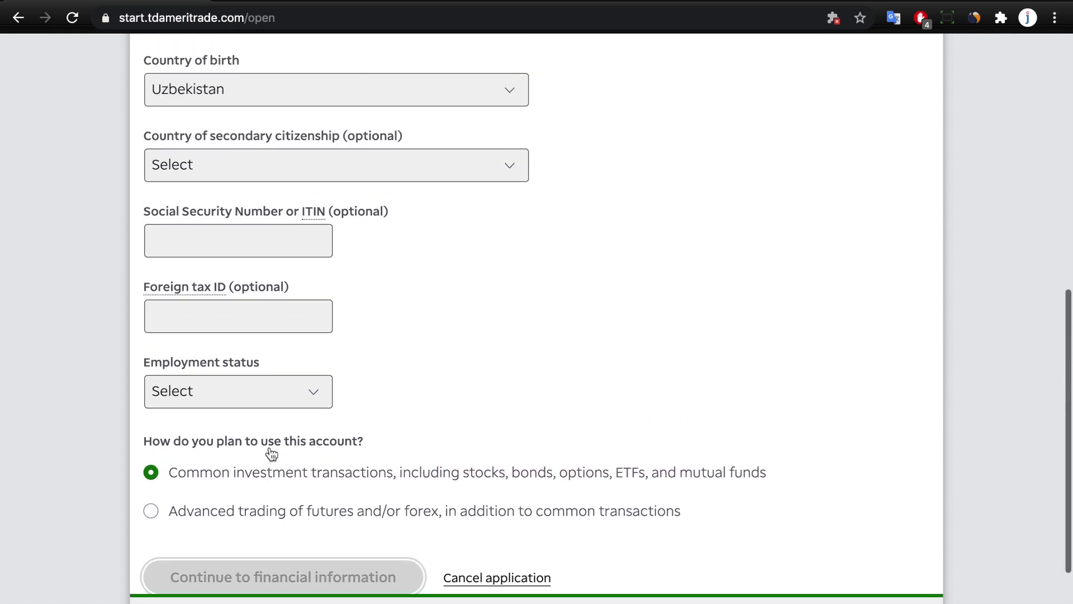
scroll(284, 400, up, 2)
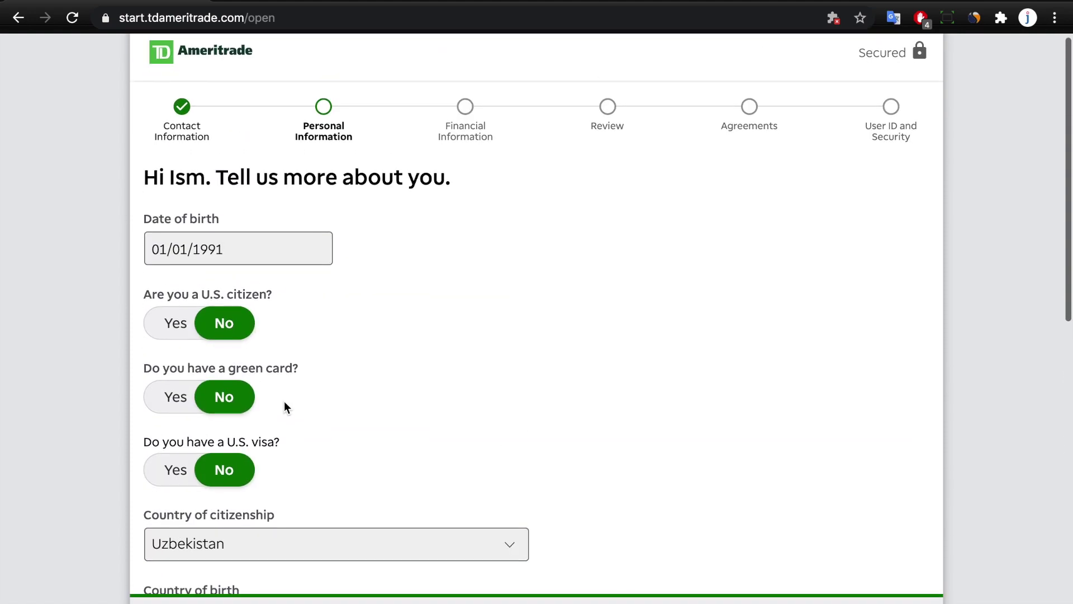
scroll(284, 401, down, 12)
scroll(284, 402, up, 1)
click(210, 343)
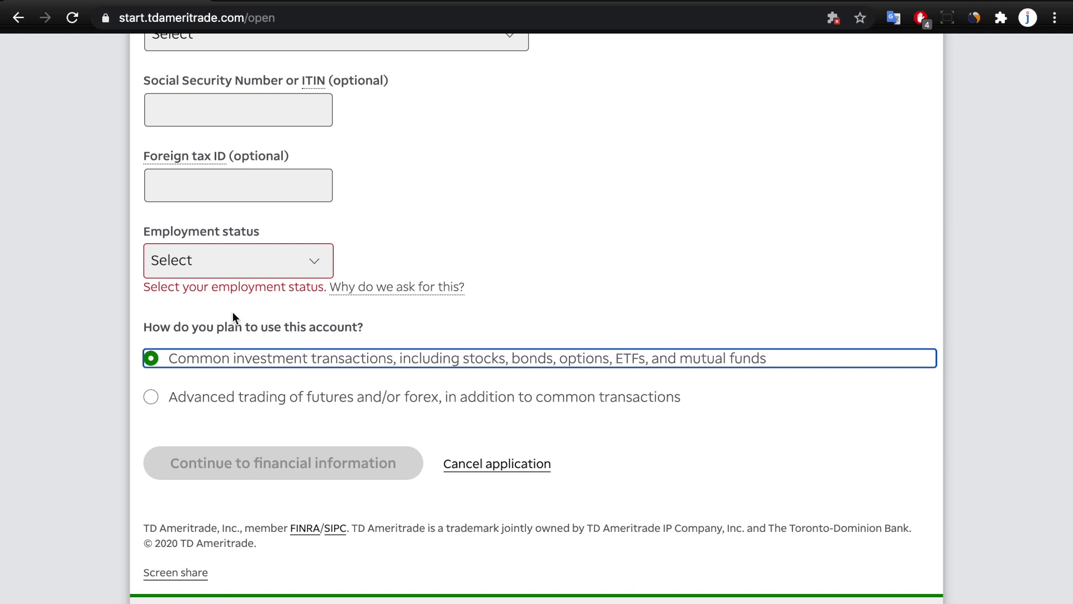
Set the employment status to Employed and look over the employer fields it requires.
click(227, 263)
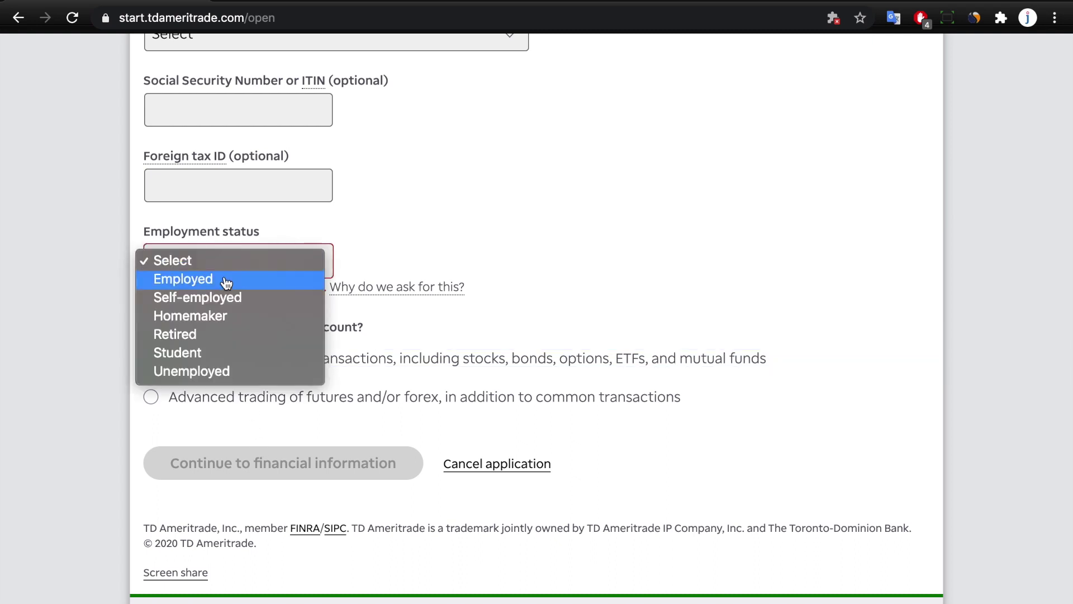
click(227, 283)
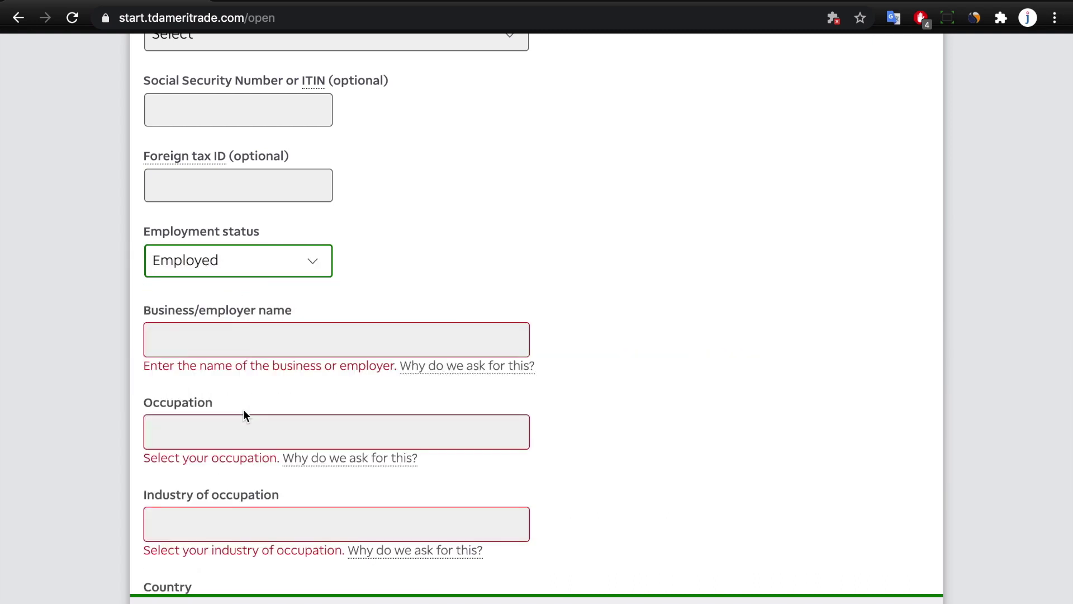
scroll(246, 511, down, 5)
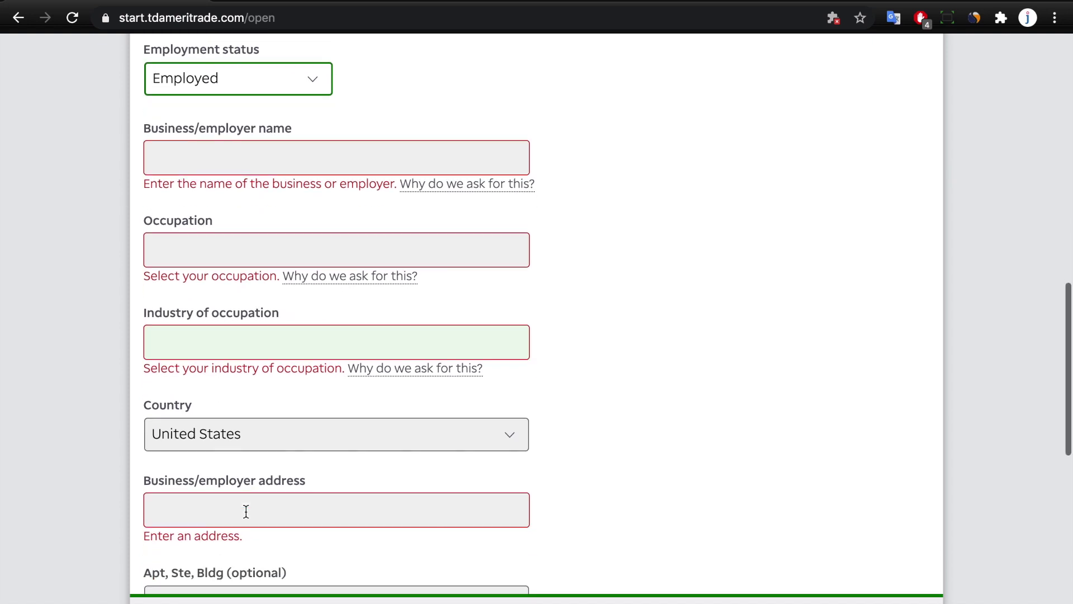
scroll(246, 512, up, 5)
Set the employment status to Student and continue to the financial information section.
click(262, 270)
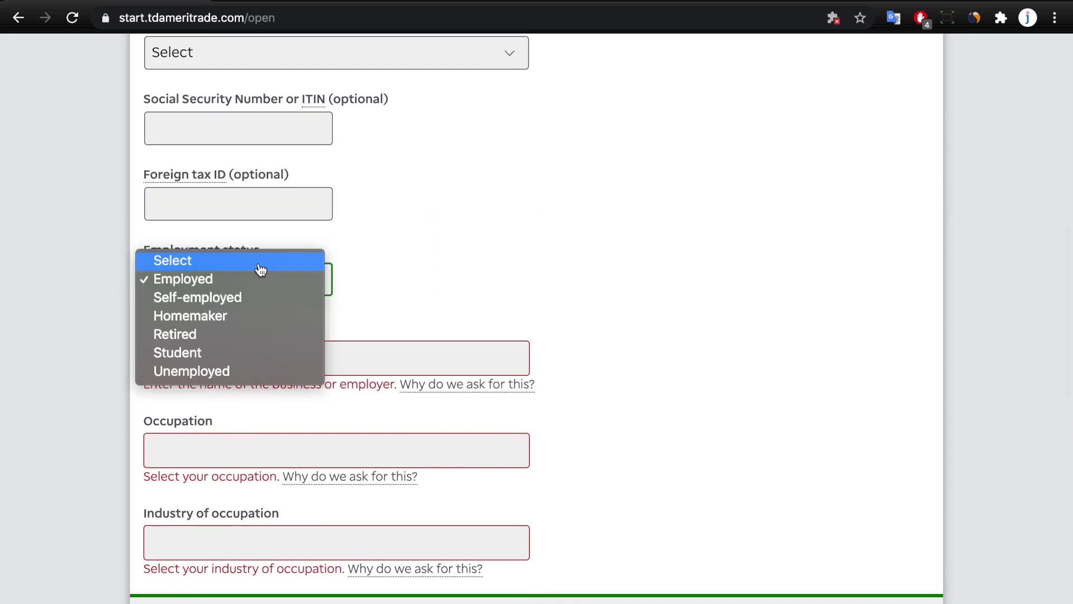
click(260, 353)
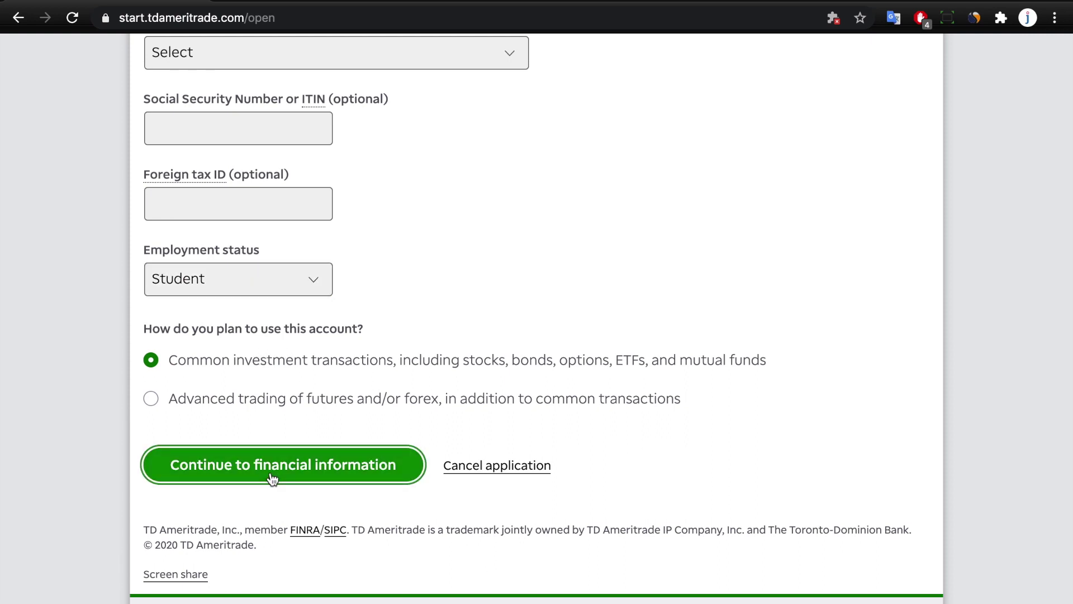
click(270, 476)
Set annual income to $0 - $24,999, and both net worth and liquid net worth to $0 - $14,999.
click(453, 265)
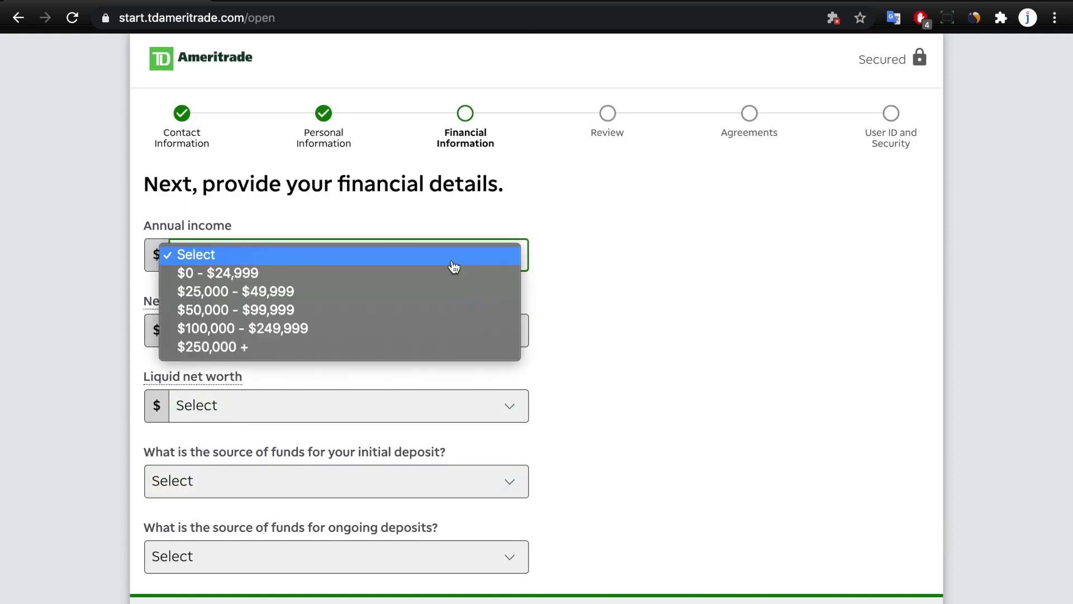
click(443, 284)
click(454, 336)
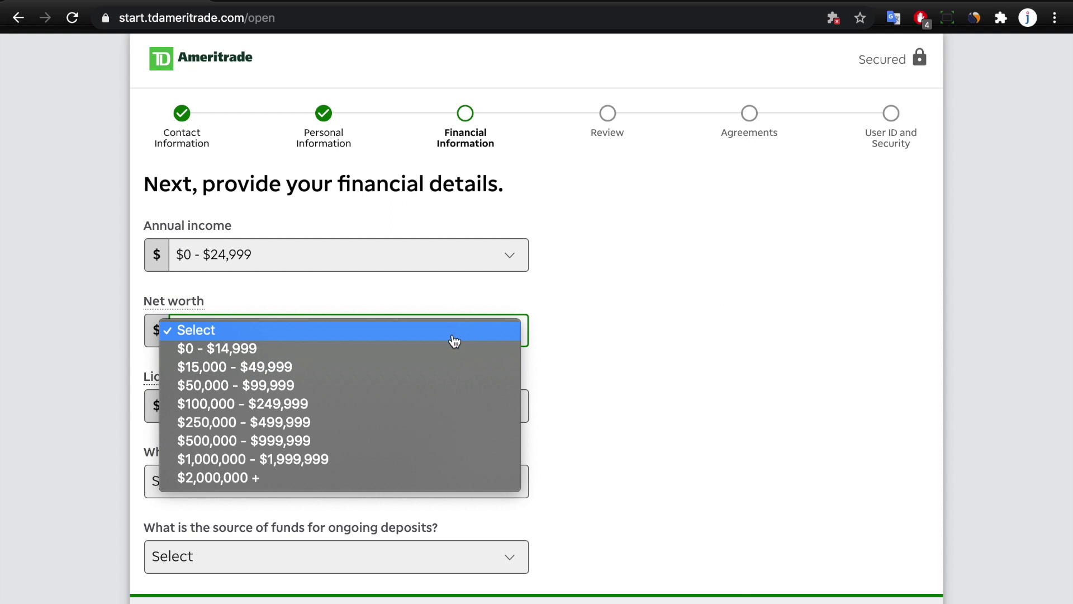
click(455, 358)
scroll(453, 355, down, 2)
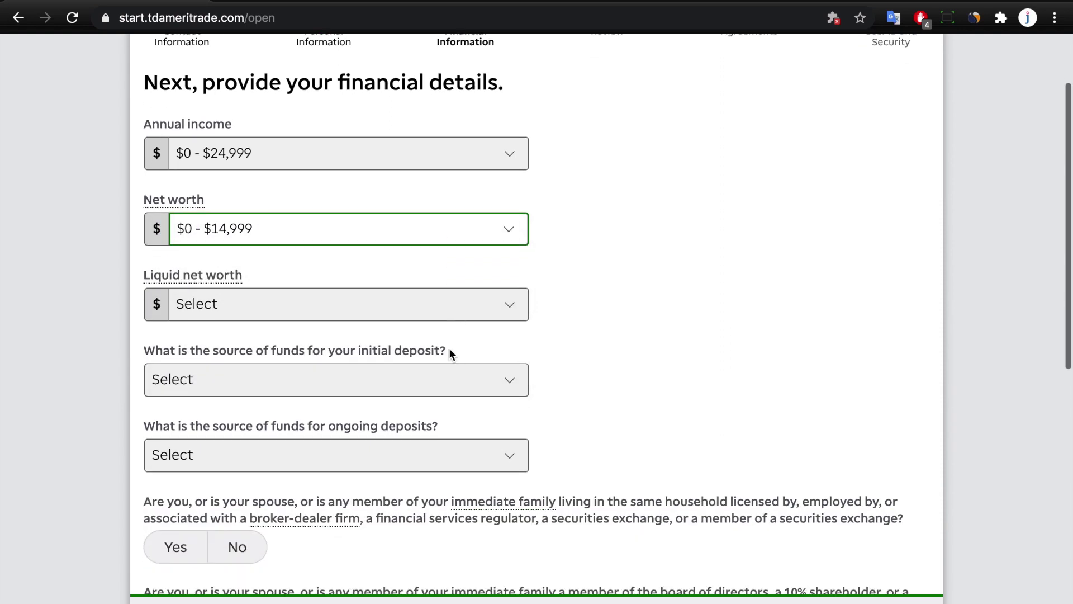
click(409, 307)
click(410, 326)
Set the source of funds to Savings for the initial deposit and Spouse/parent support for ongoing deposits.
scroll(408, 326, down, 1)
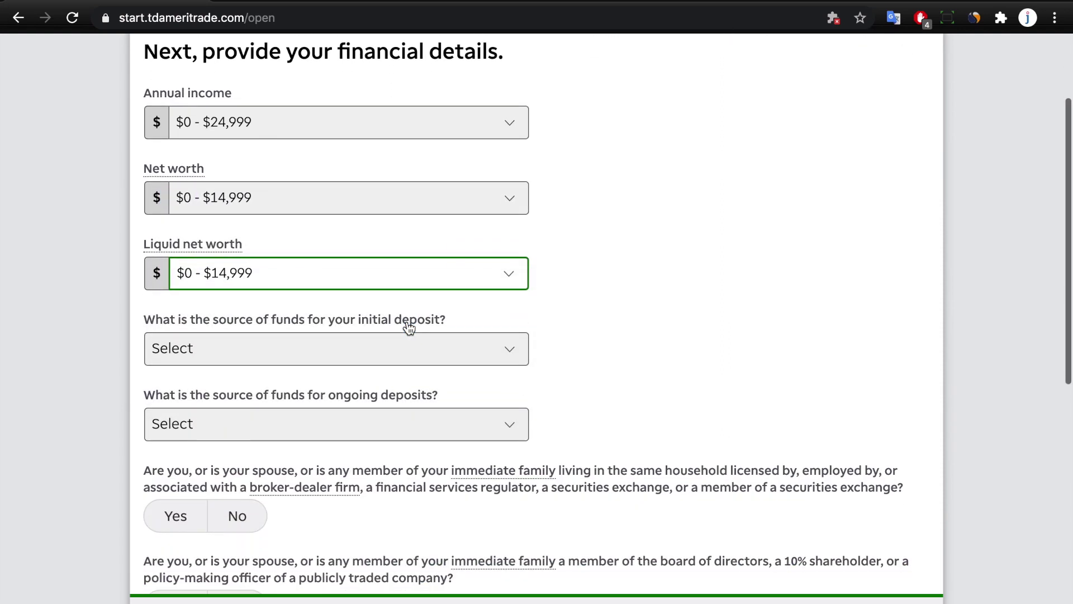
click(391, 297)
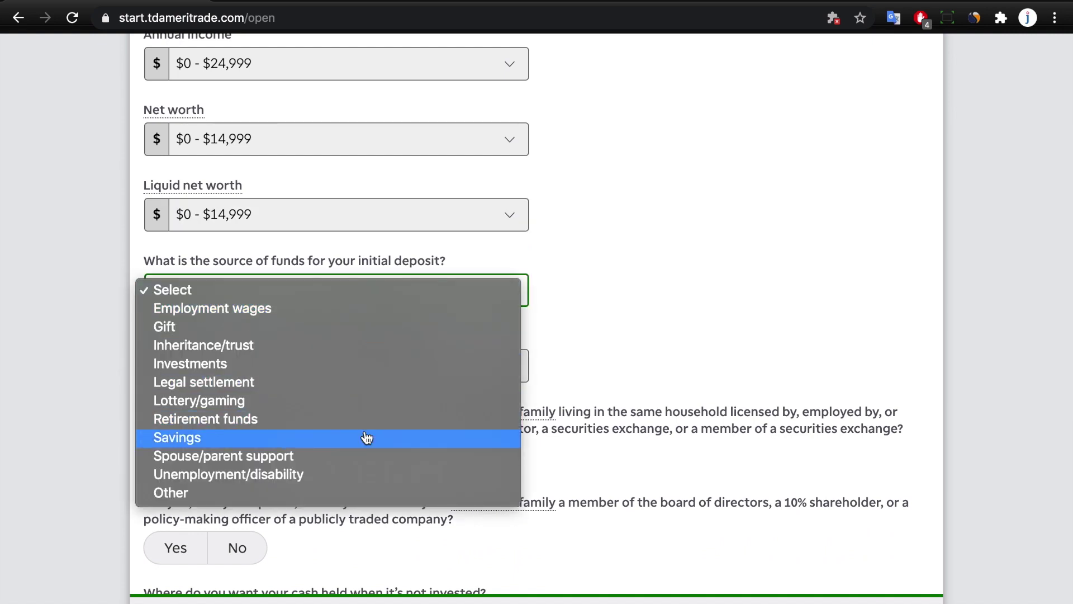
click(366, 437)
click(366, 378)
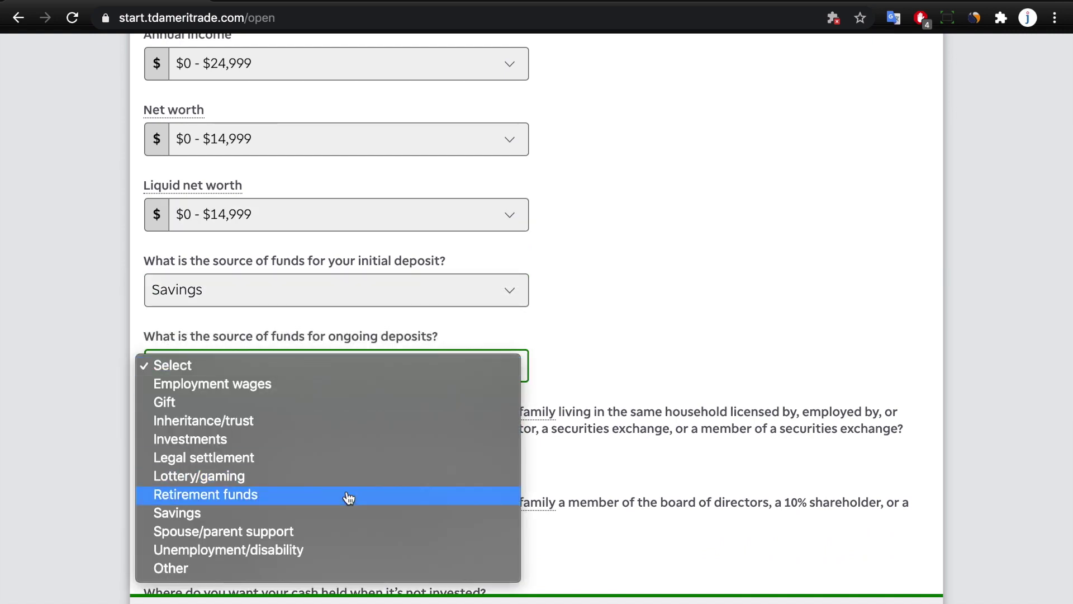
click(354, 531)
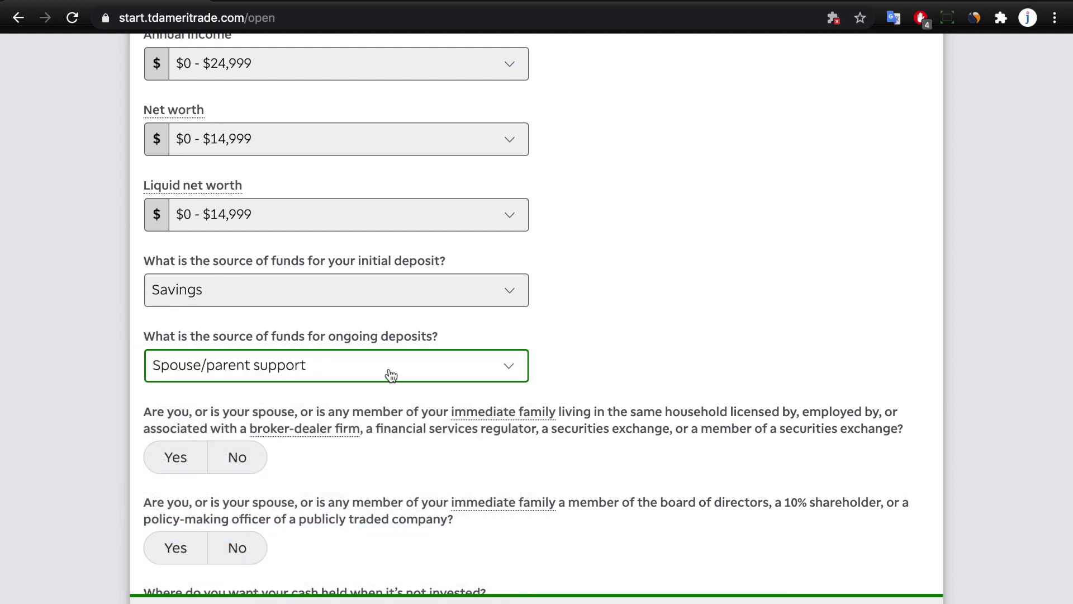
Change the source of funds for ongoing deposits to Savings.
click(391, 374)
click(347, 352)
scroll(348, 353, down, 1)
scroll(347, 353, up, 2)
click(367, 379)
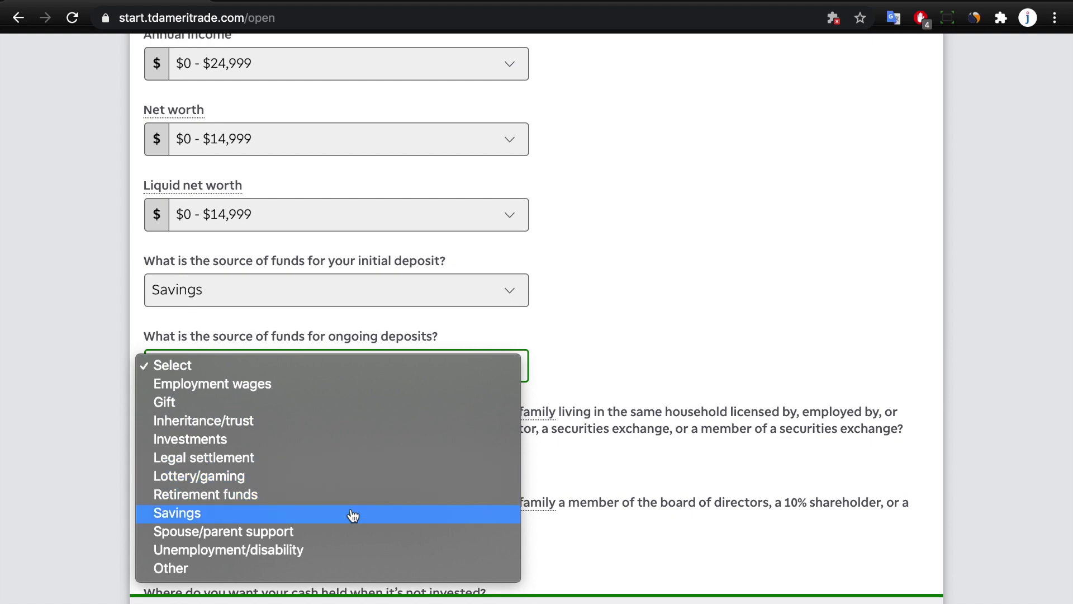
click(353, 531)
click(391, 374)
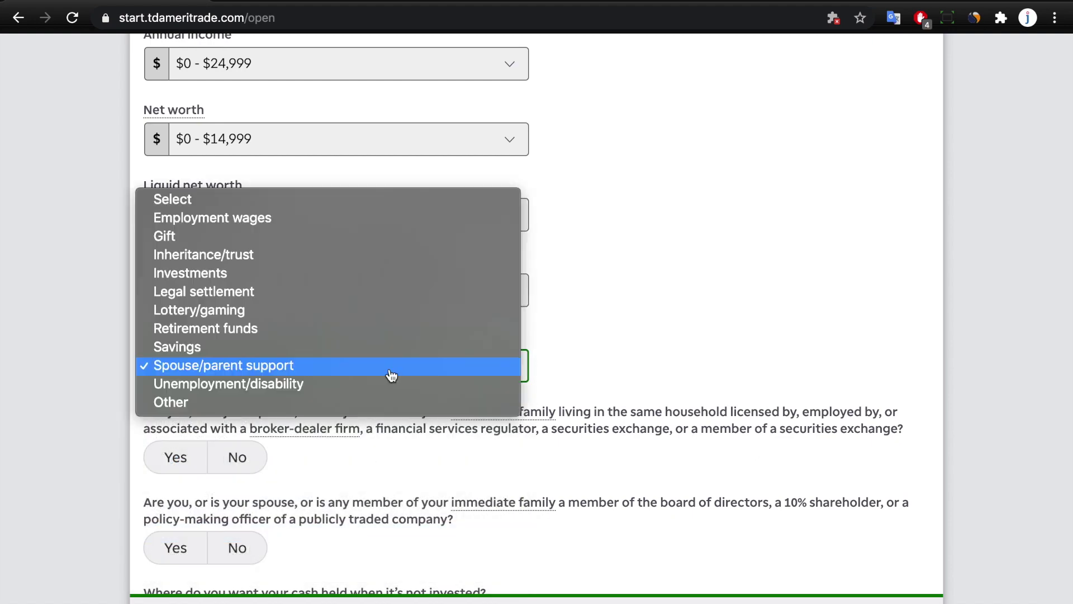
click(347, 358)
Answer No to the question about household association with a broker-dealer firm, regulator or securities exchange, and highlight its wording.
scroll(347, 358, down, 3)
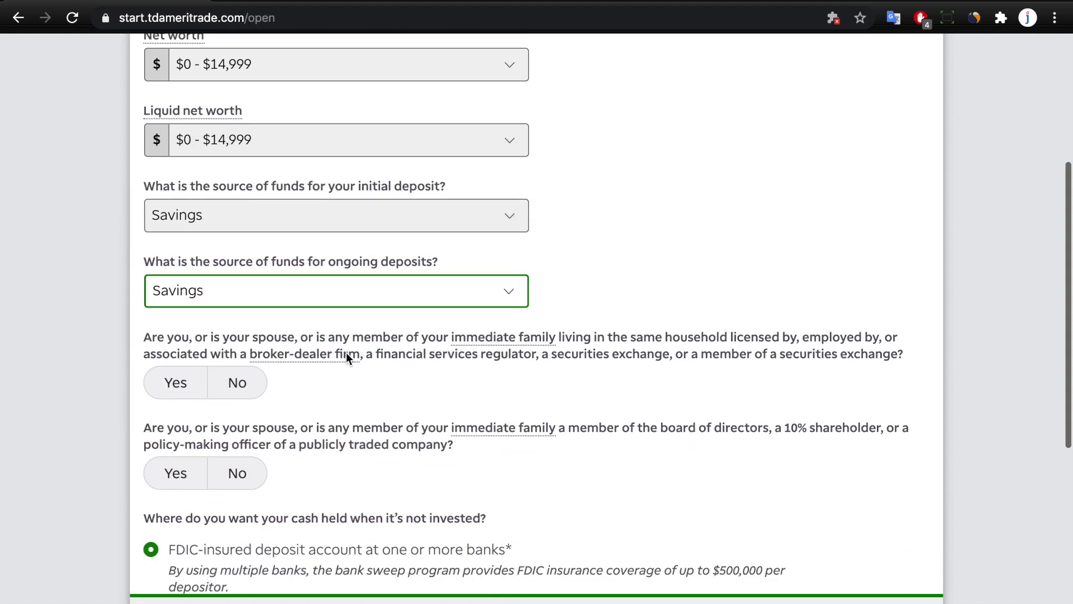
click(260, 332)
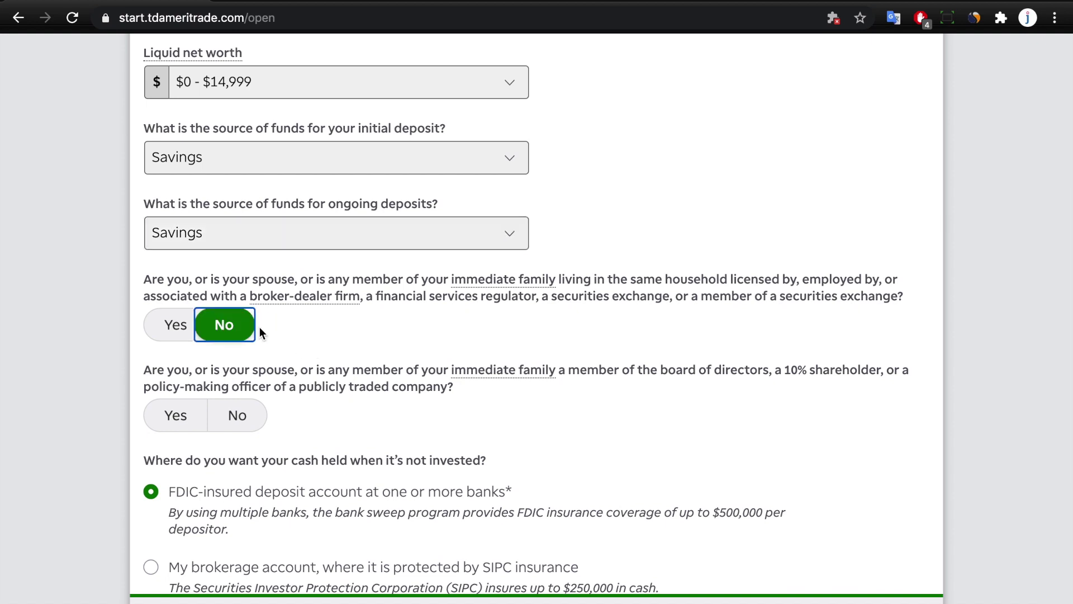
drag(144, 279, 622, 312)
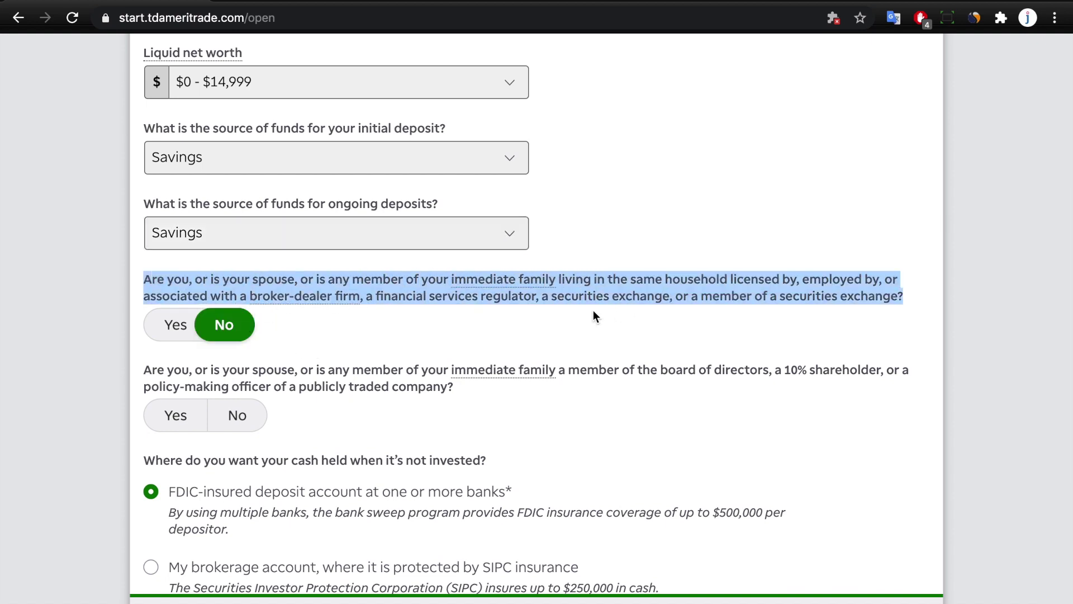
click(252, 330)
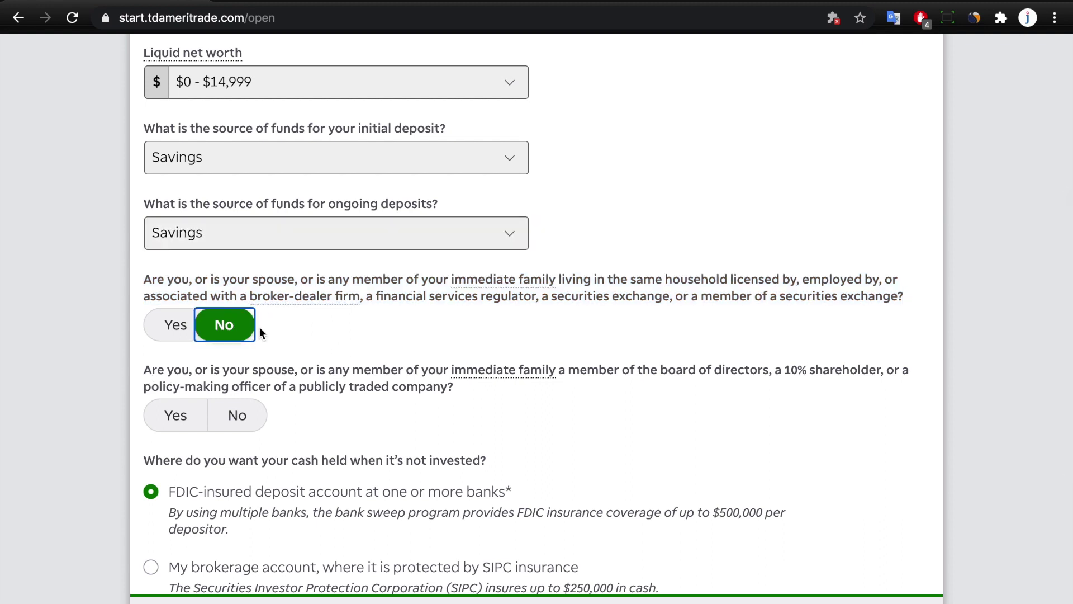
drag(145, 280, 622, 312)
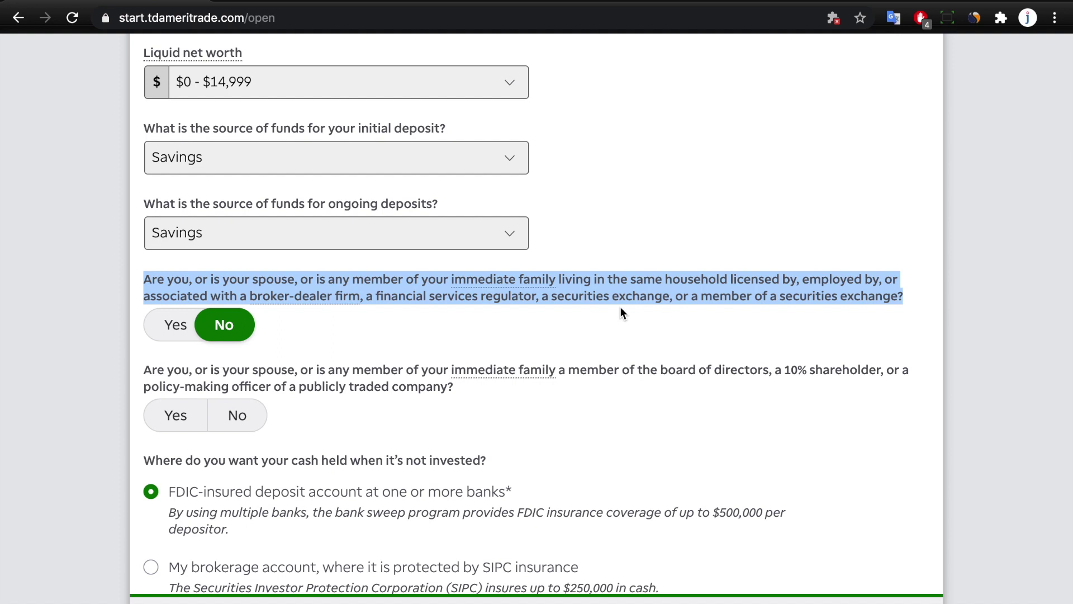
Answer No to the question about board membership, 10% shareholding or policy-making office in a publicly traded company.
drag(144, 370, 494, 395)
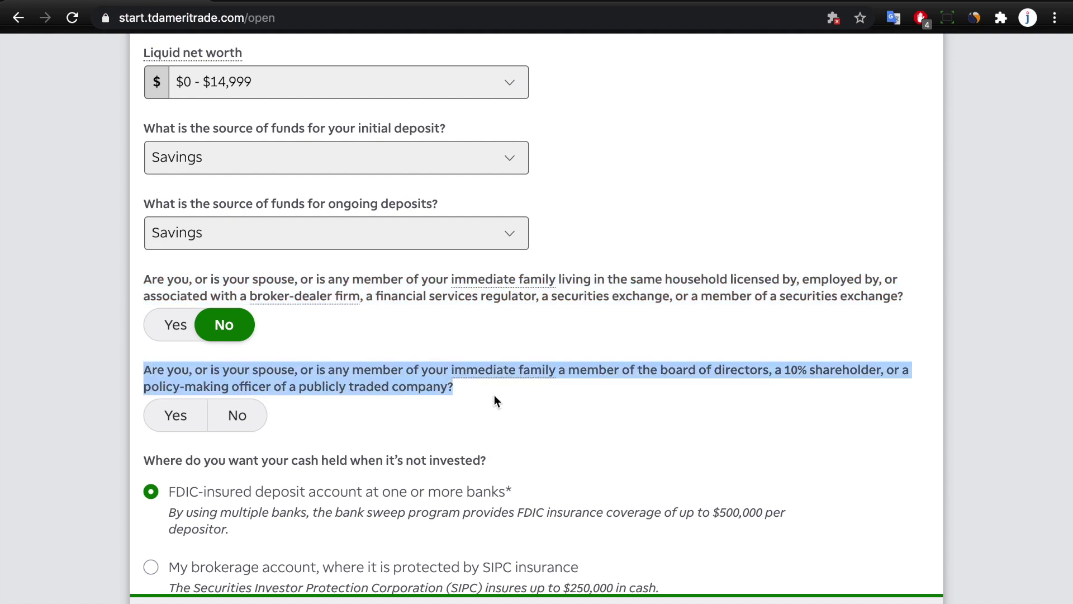
click(250, 424)
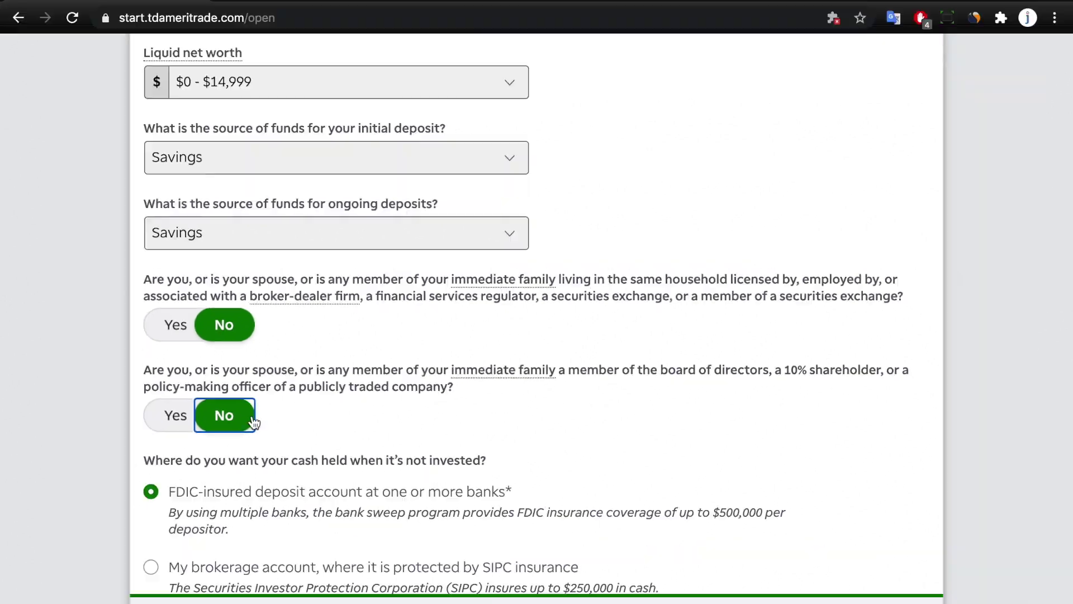
Keep uninvested cash in the FDIC-insured deposit account option and continue to the information review.
scroll(202, 446, down, 3)
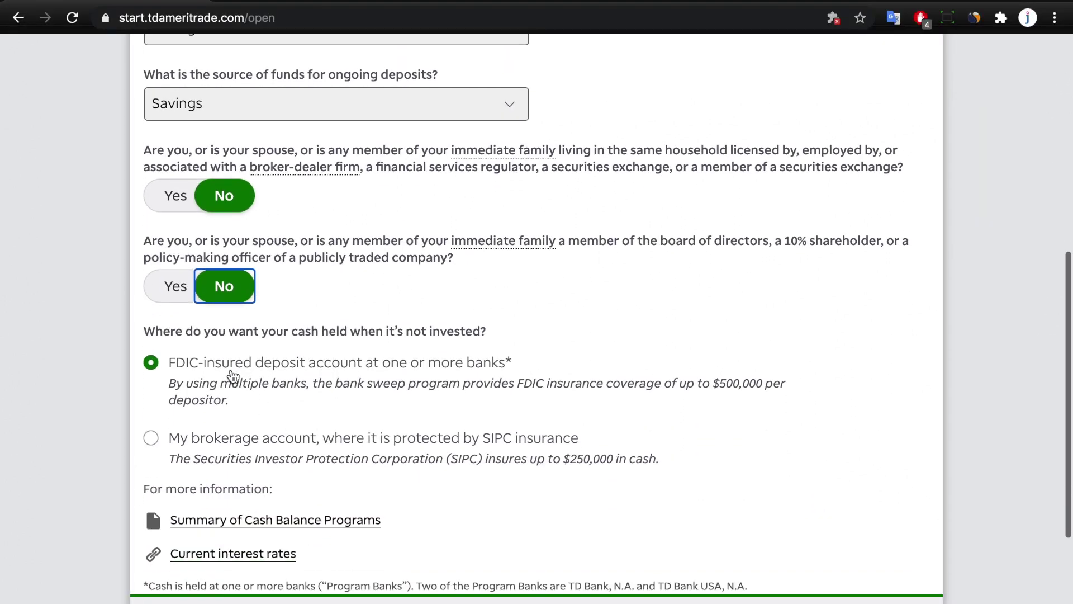
drag(176, 325, 508, 331)
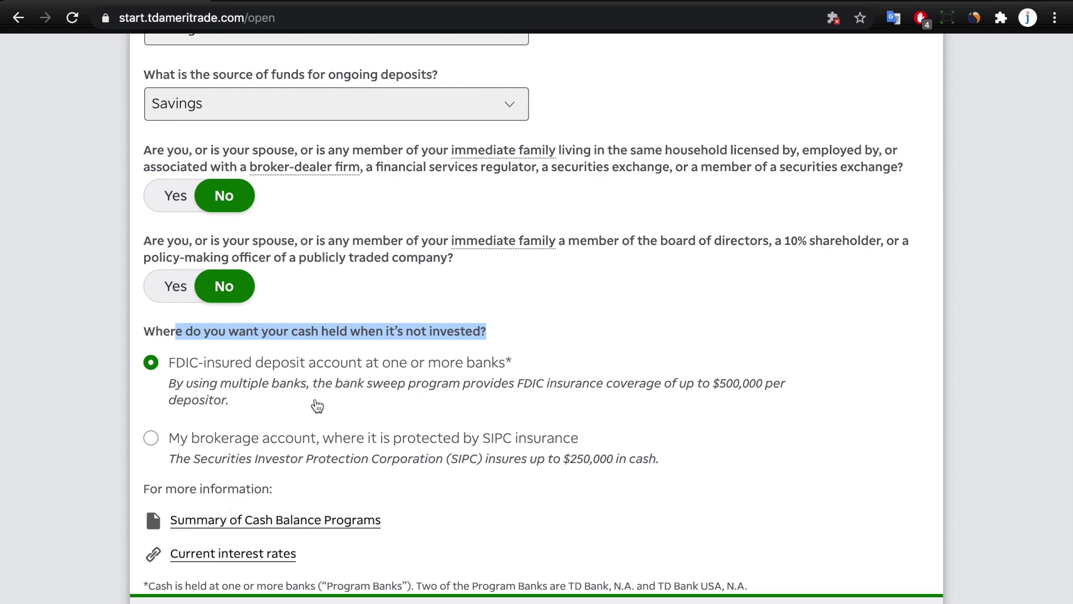
scroll(317, 407, down, 2)
scroll(280, 459, up, 2)
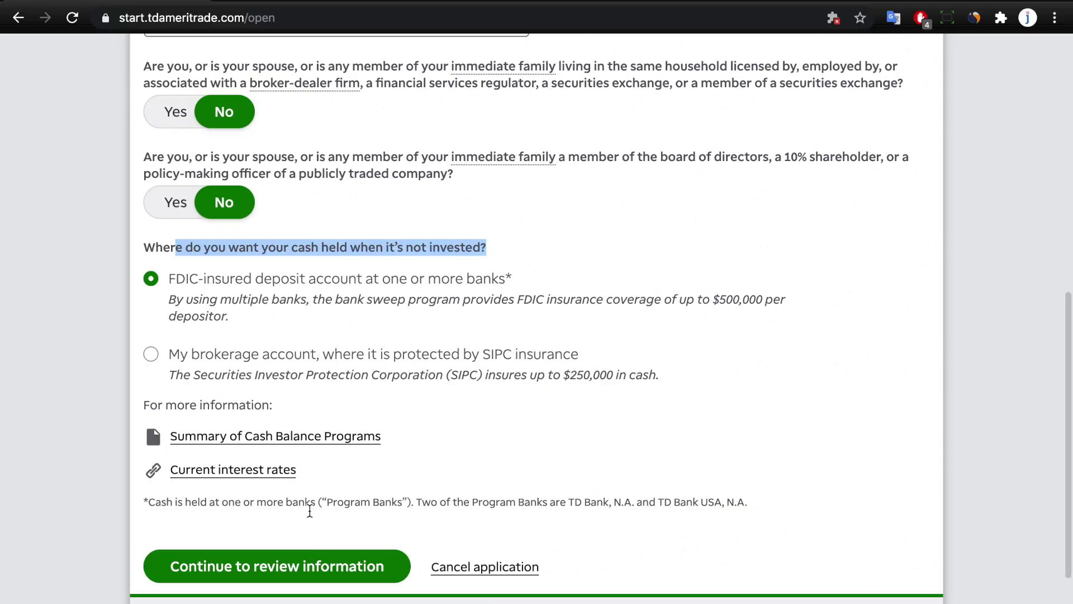
scroll(334, 559, down, 1)
click(290, 549)
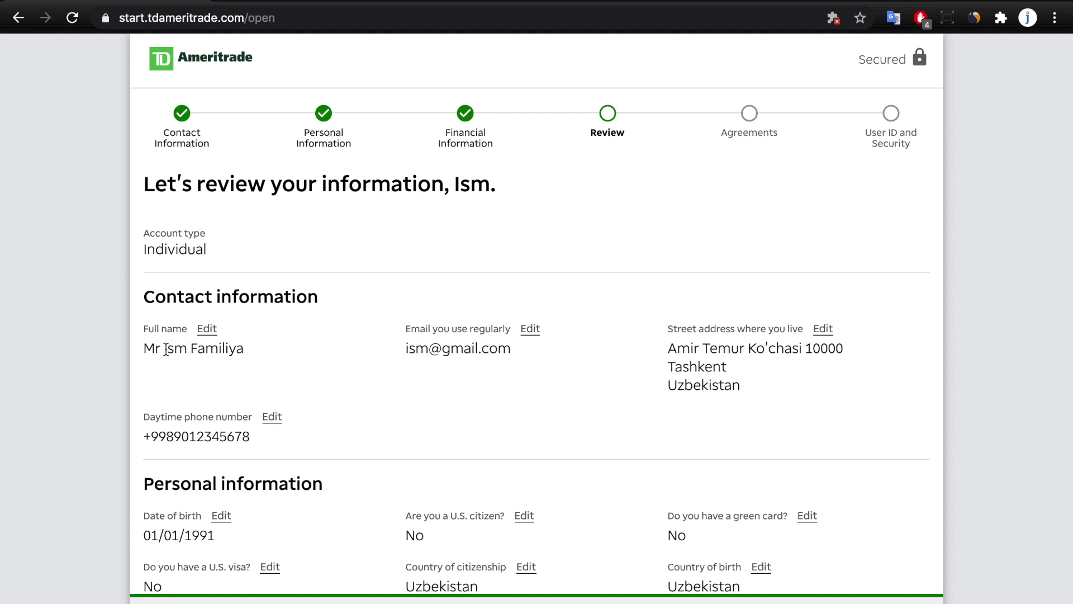
Review the entered contact, personal and financial information and continue to the agreements.
drag(166, 349, 255, 356)
click(511, 350)
scroll(721, 394, down, 2)
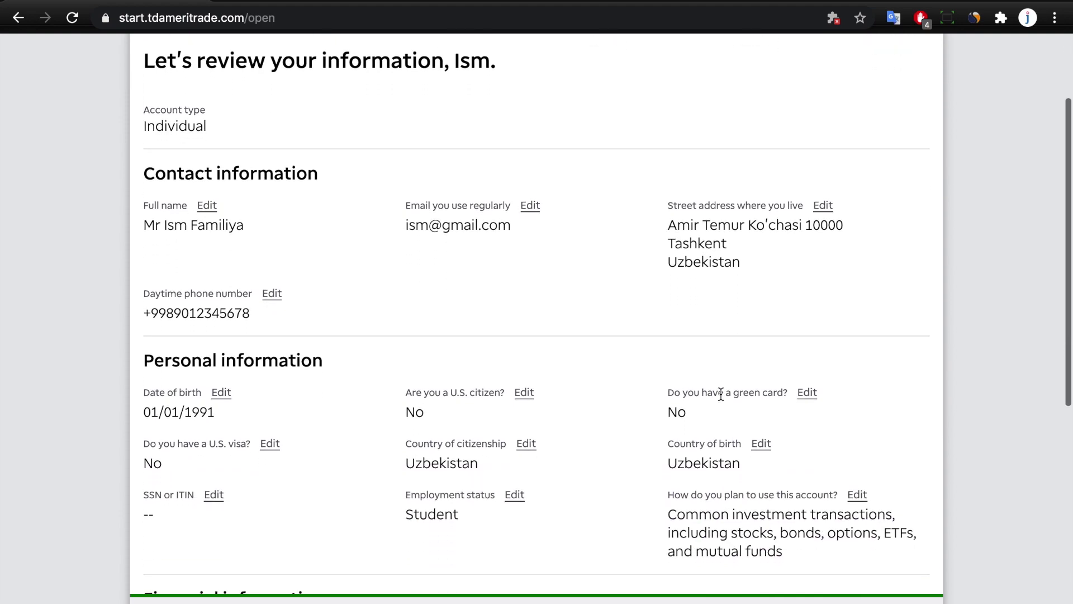
scroll(721, 394, down, 2)
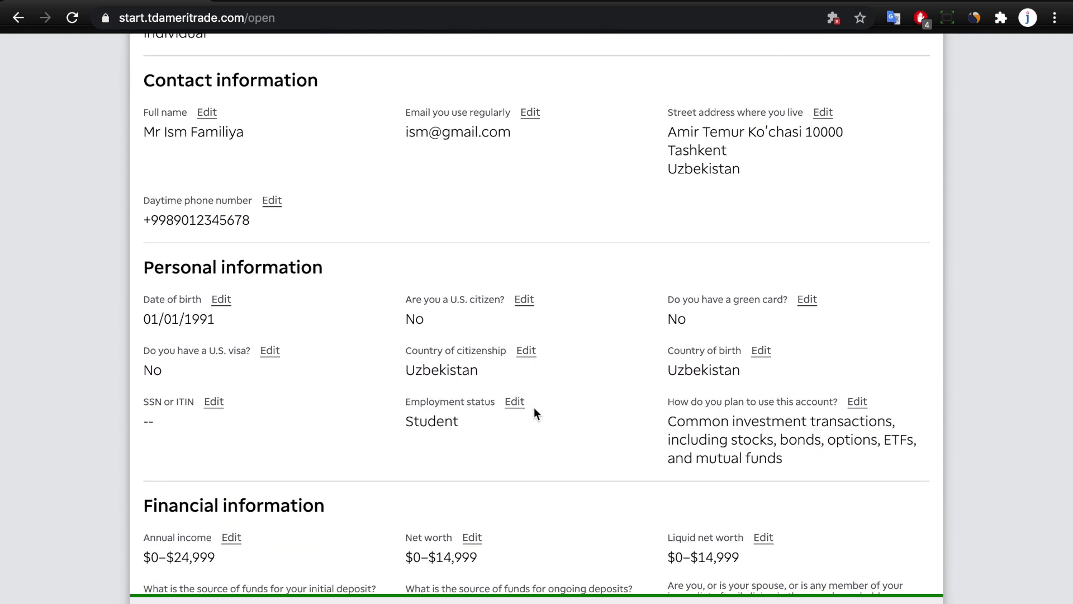
scroll(534, 407, down, 6)
click(191, 445)
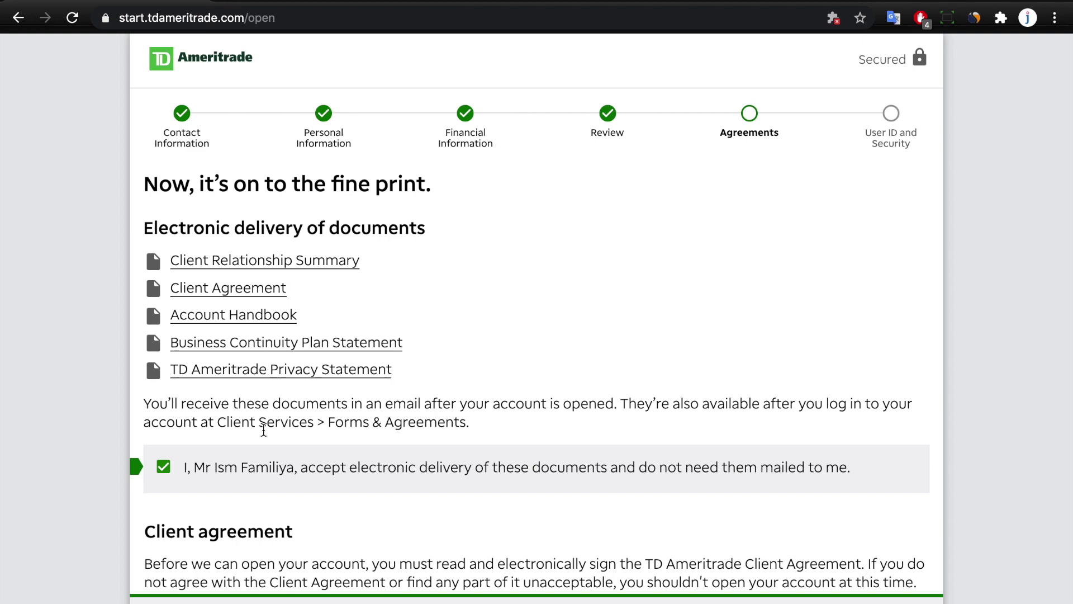
Open the Client Agreement document, skim through its pages and return to the application.
scroll(264, 431, down, 1)
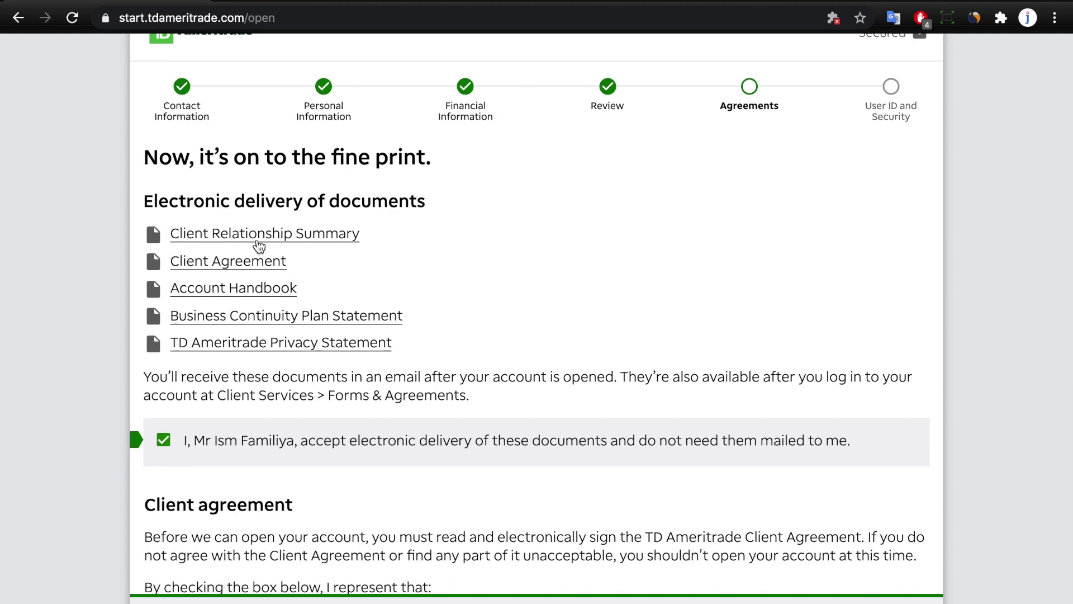
click(256, 260)
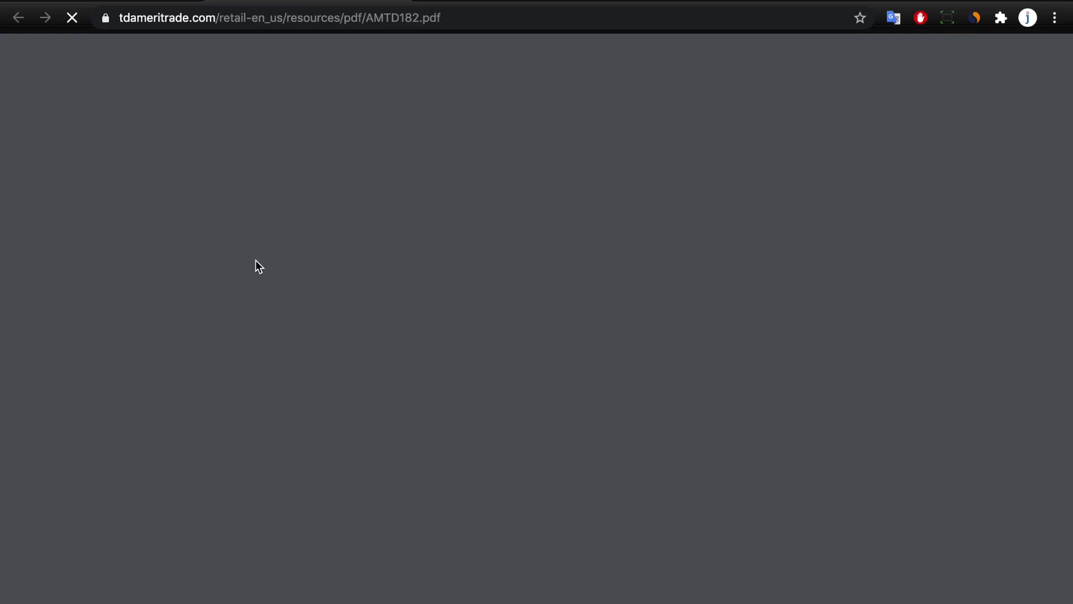
scroll(406, 347, down, 14)
scroll(406, 347, down, 20)
scroll(407, 347, down, 20)
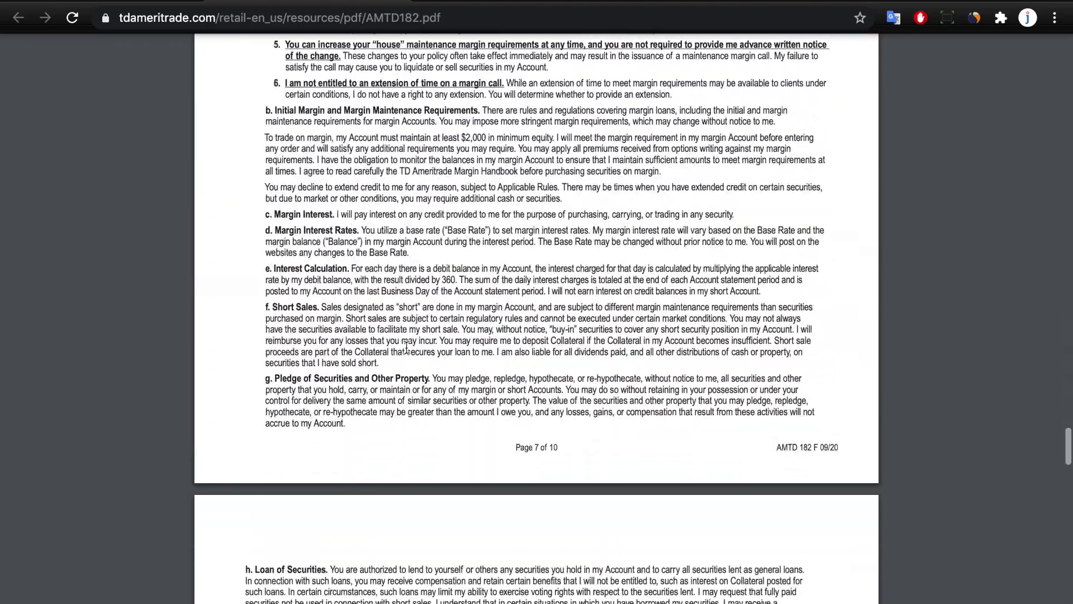
key(super+w)
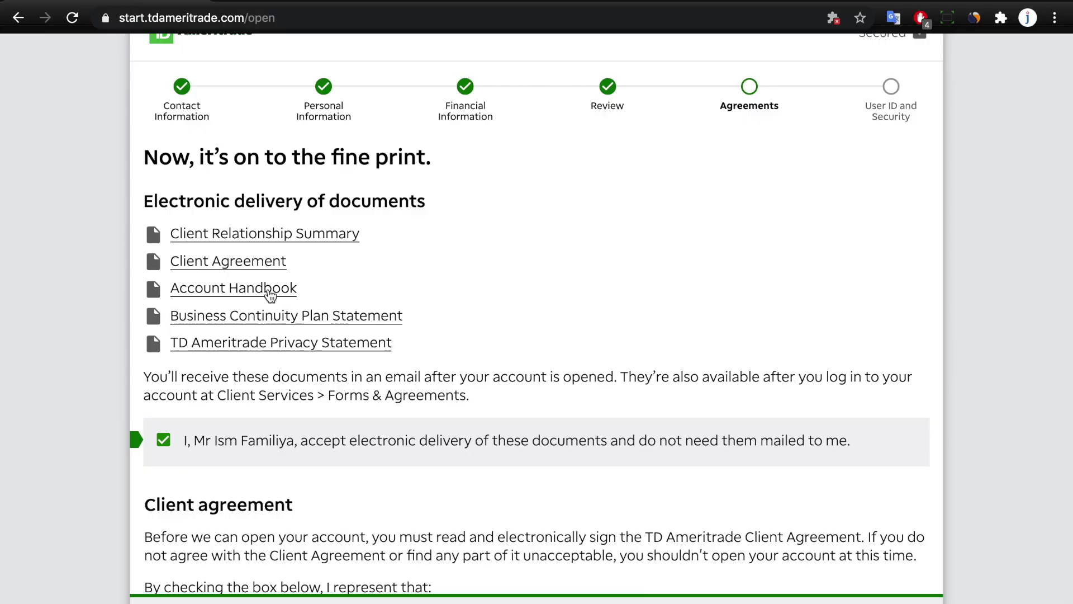
Read through the Client Agreement representations, agree to the terms and submit the agreements page.
scroll(263, 324, down, 8)
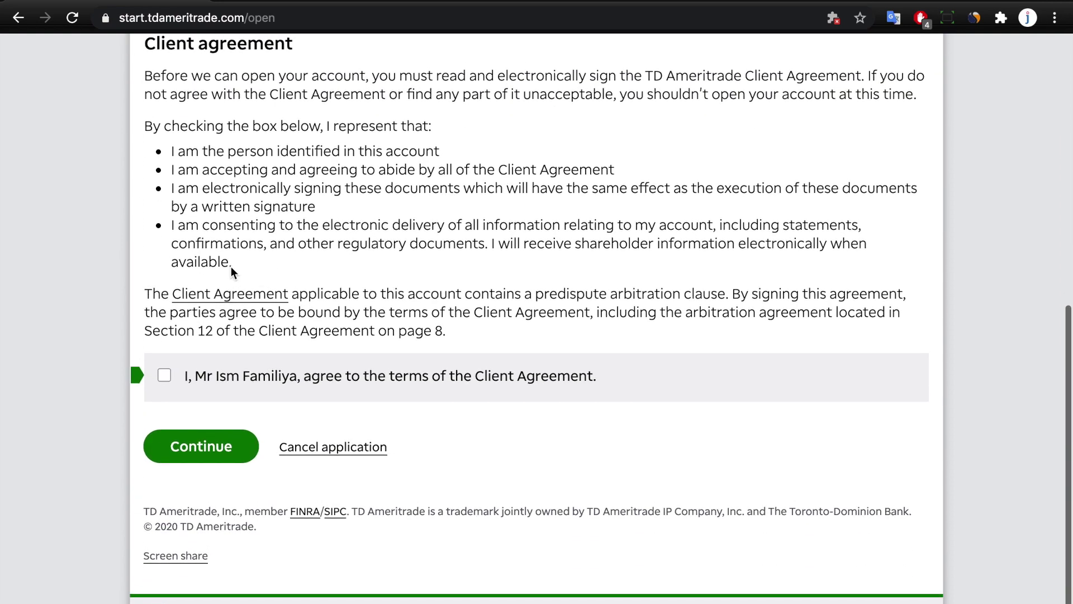
scroll(192, 171, up, 1)
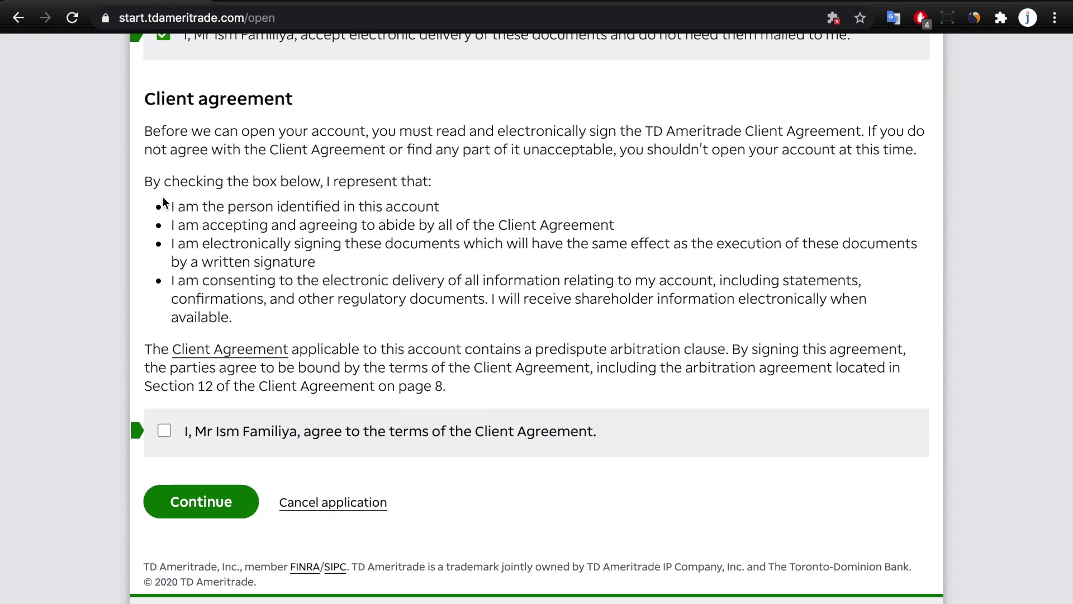
drag(146, 181, 341, 318)
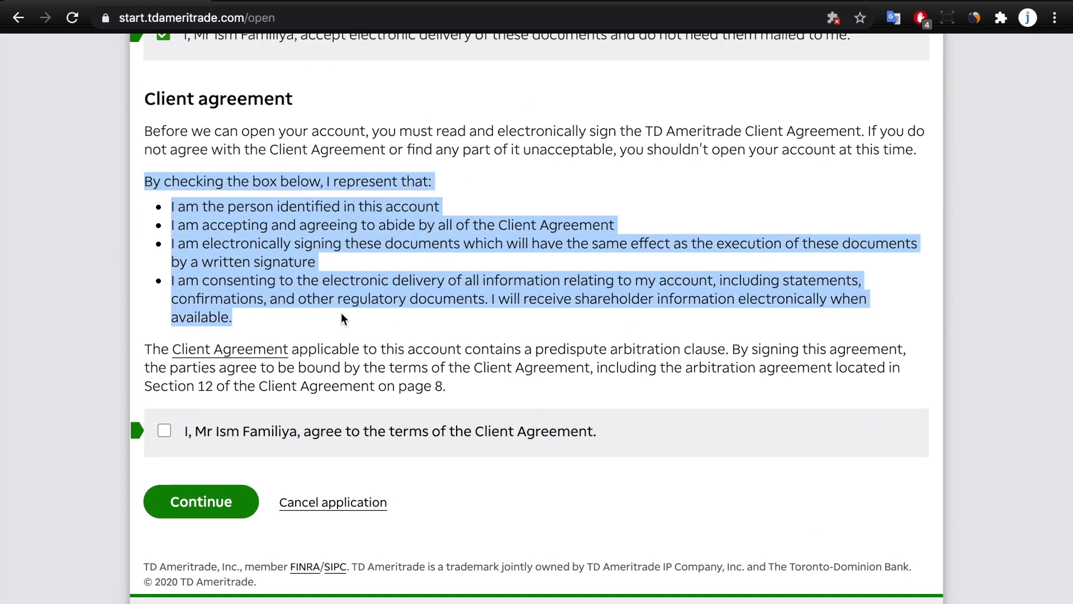
click(231, 443)
click(228, 502)
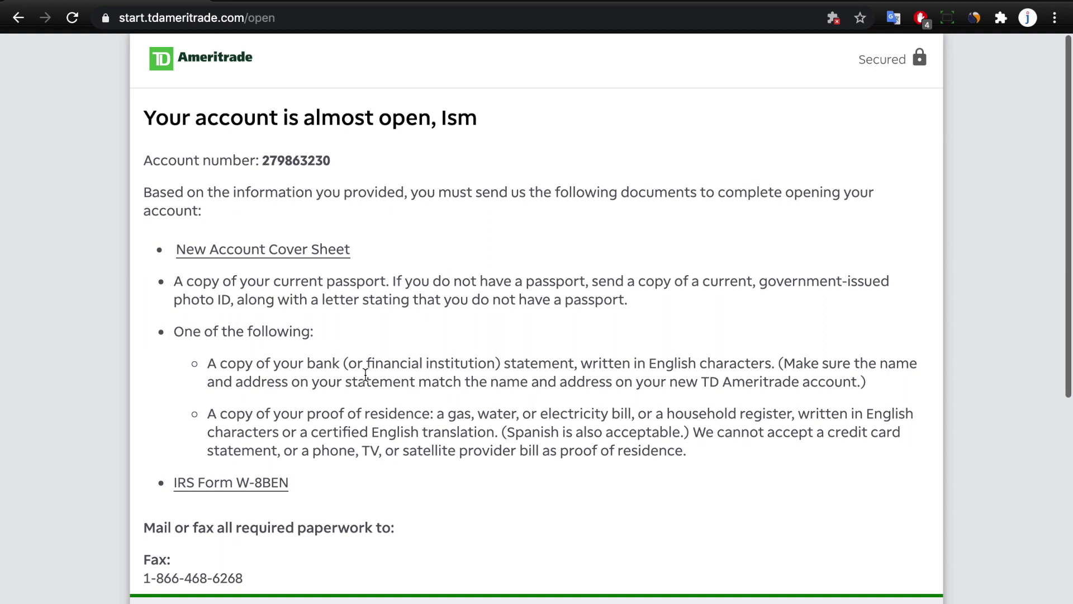
Highlight the passport copy, the bank statement copy and IRS Form W-8BEN in the list of required documents.
drag(360, 250, 385, 279)
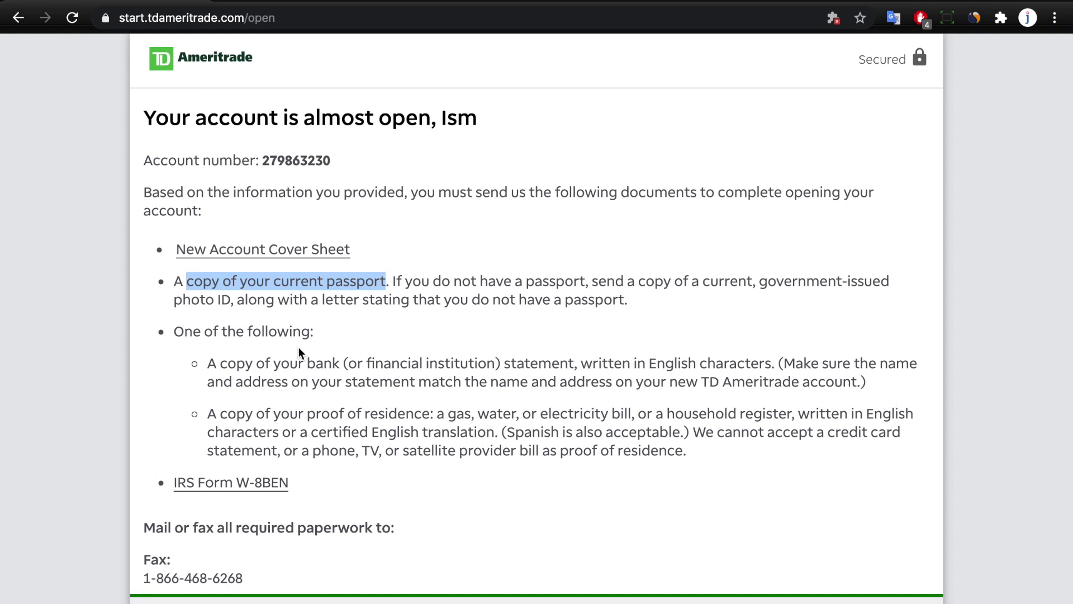
drag(222, 362, 575, 360)
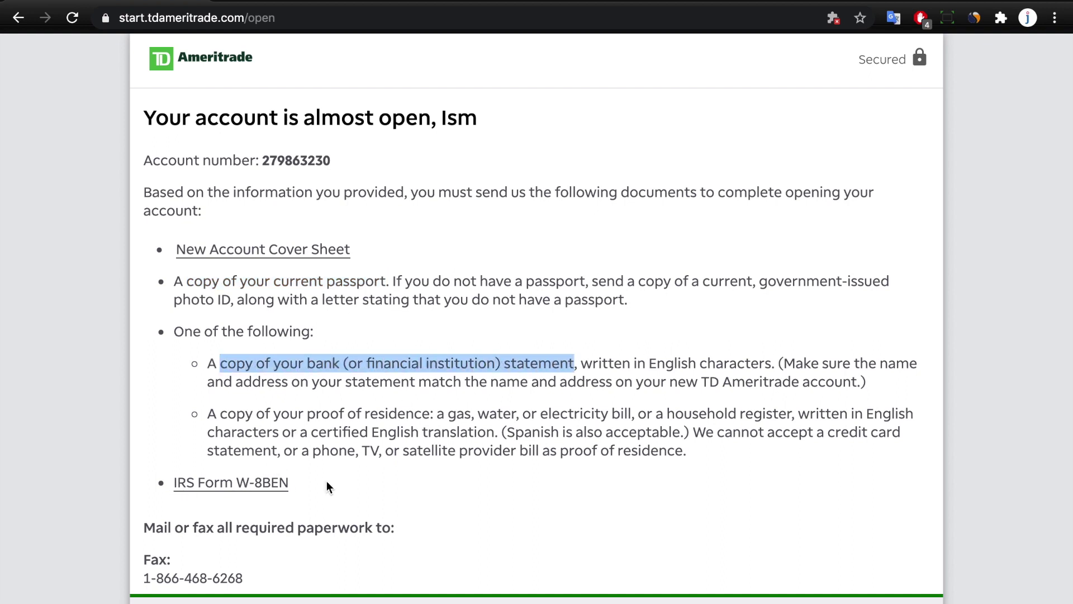
drag(314, 481, 173, 484)
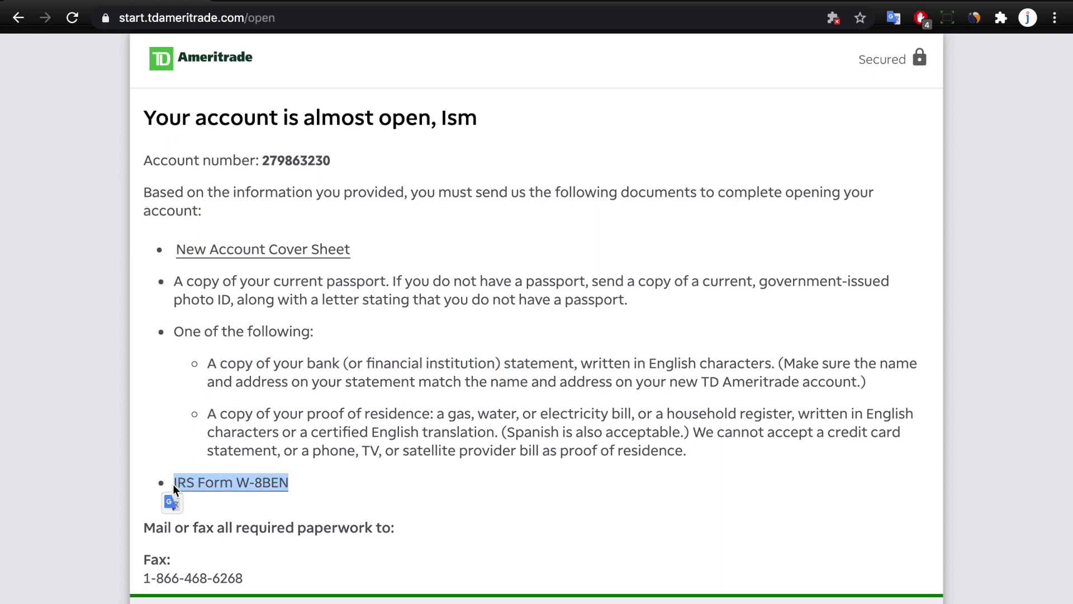
Download and open the New Account Cover Sheet, read through its required documents and return to the application page.
click(249, 248)
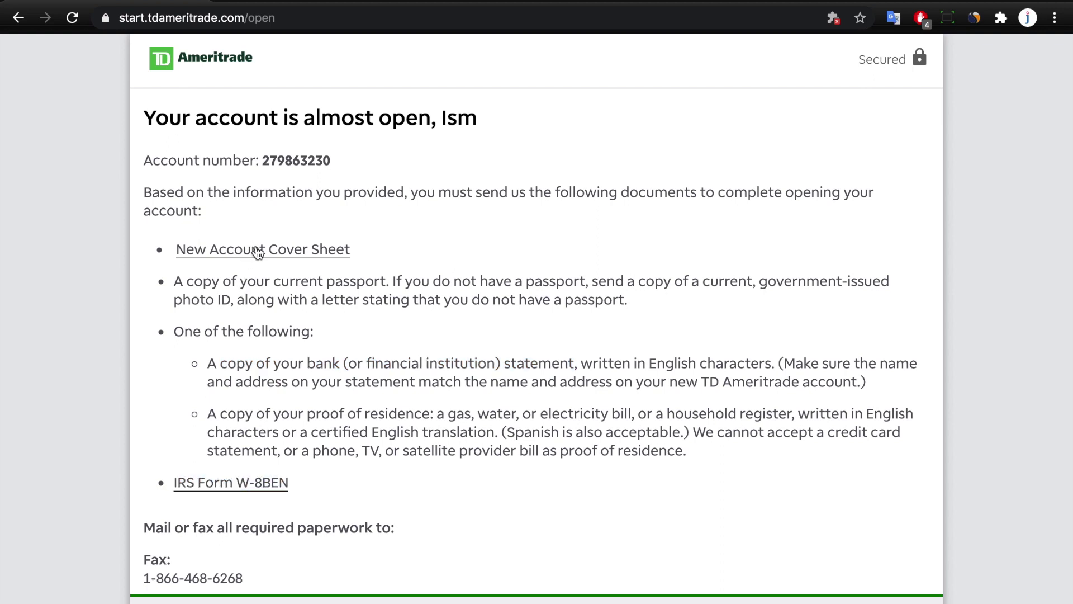
click(112, 596)
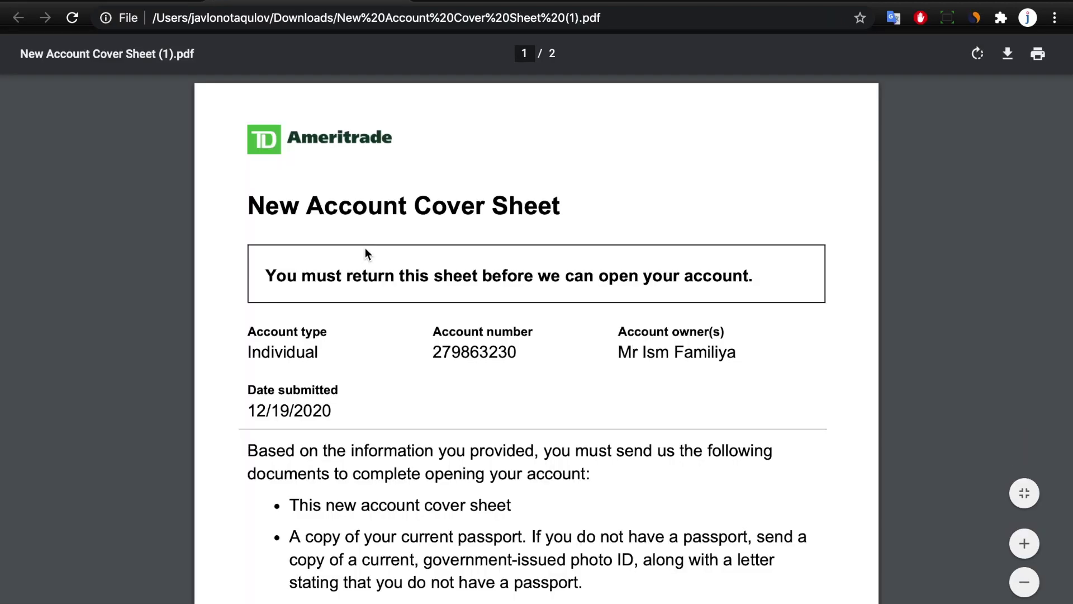
scroll(364, 247, down, 3)
scroll(359, 431, down, 4)
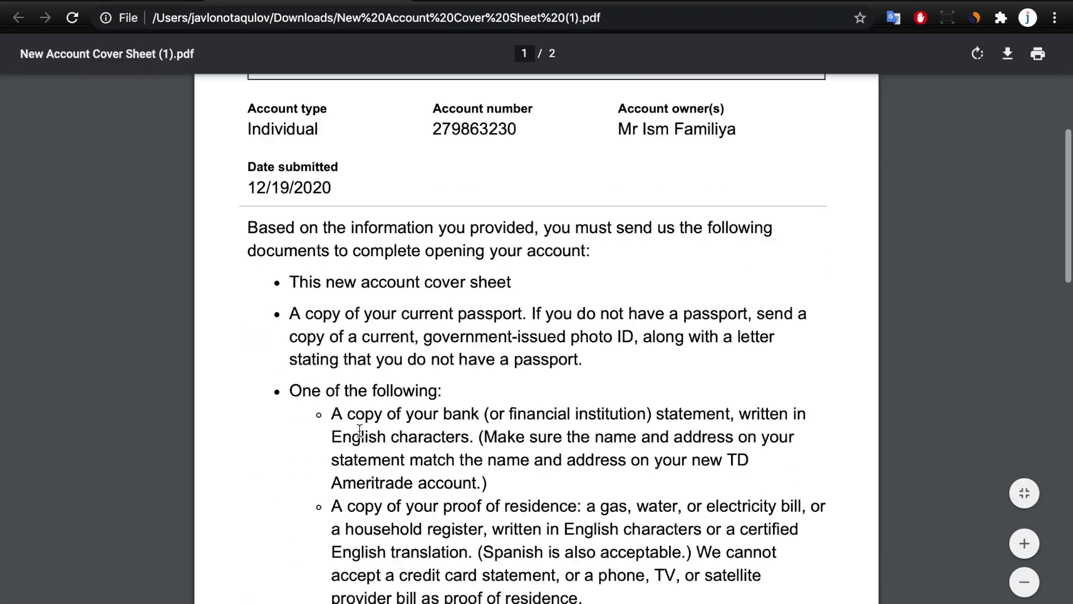
scroll(360, 430, up, 1)
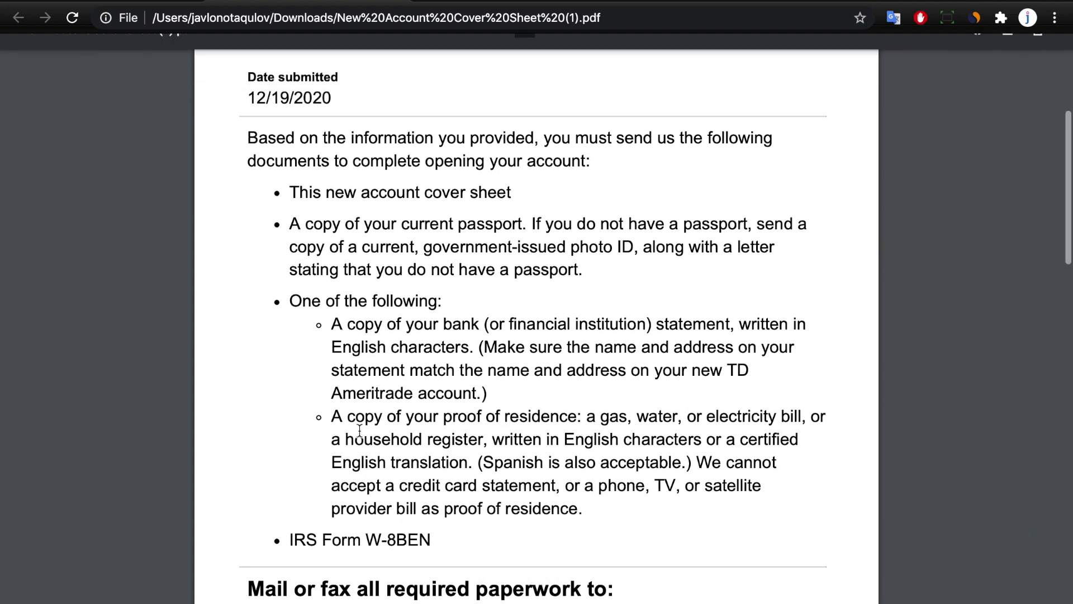
click(86, 1)
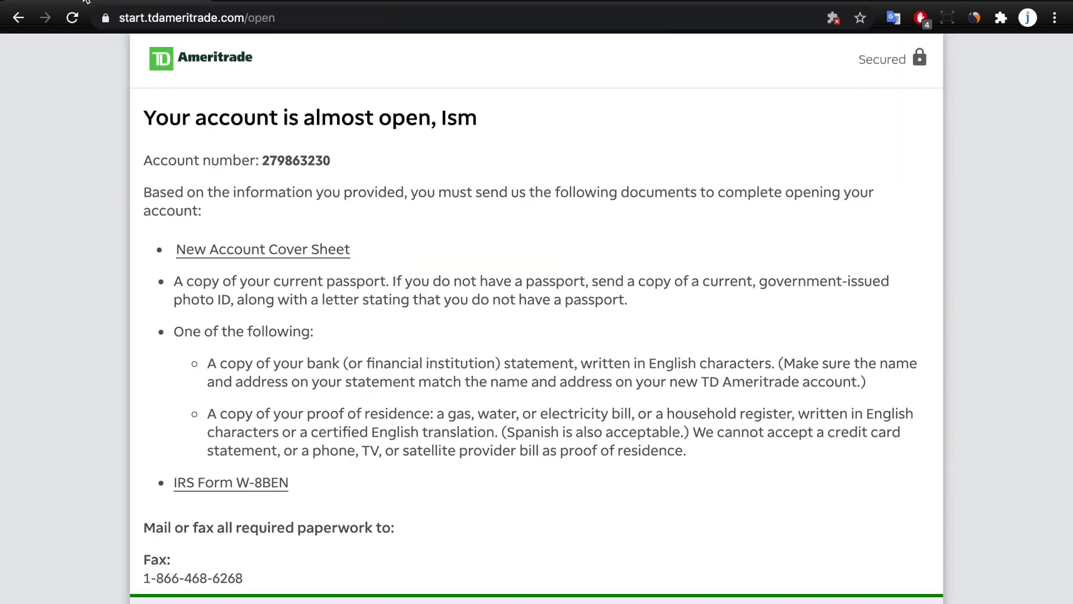
Open IRS Form W-8BEN, examine its identification and signature fields, and return to the application page.
click(249, 484)
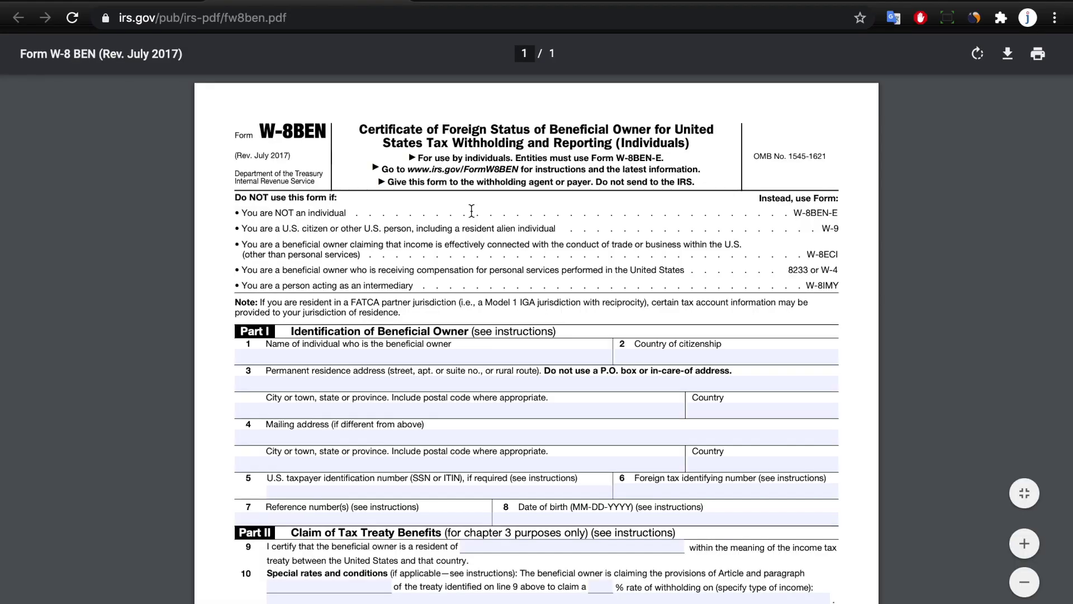
drag(262, 131, 334, 130)
click(302, 356)
click(505, 373)
scroll(447, 413, down, 2)
scroll(394, 450, down, 5)
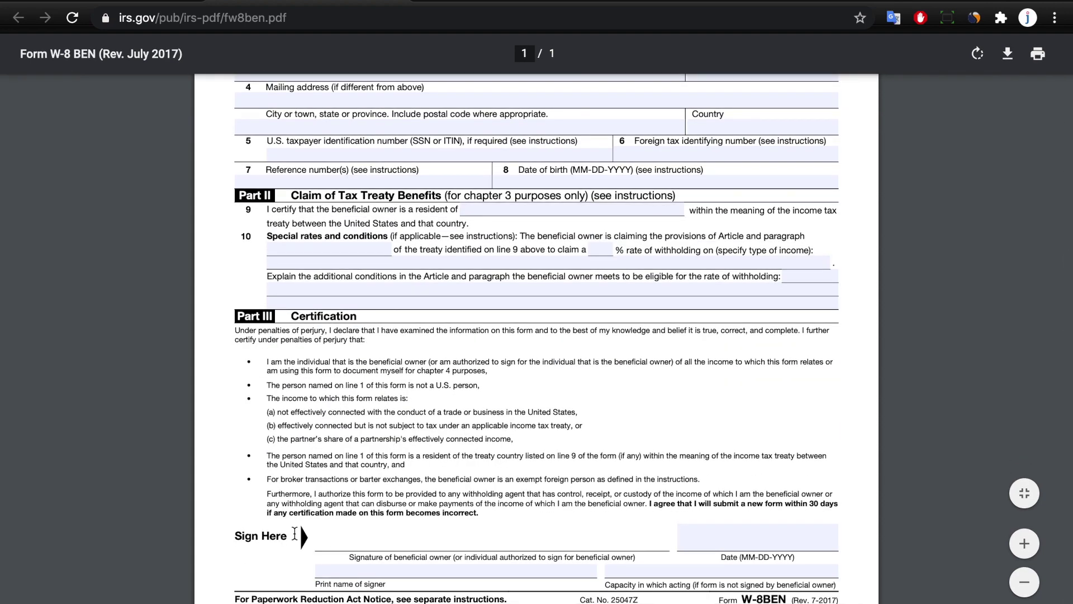
drag(294, 532, 221, 534)
click(487, 531)
click(738, 542)
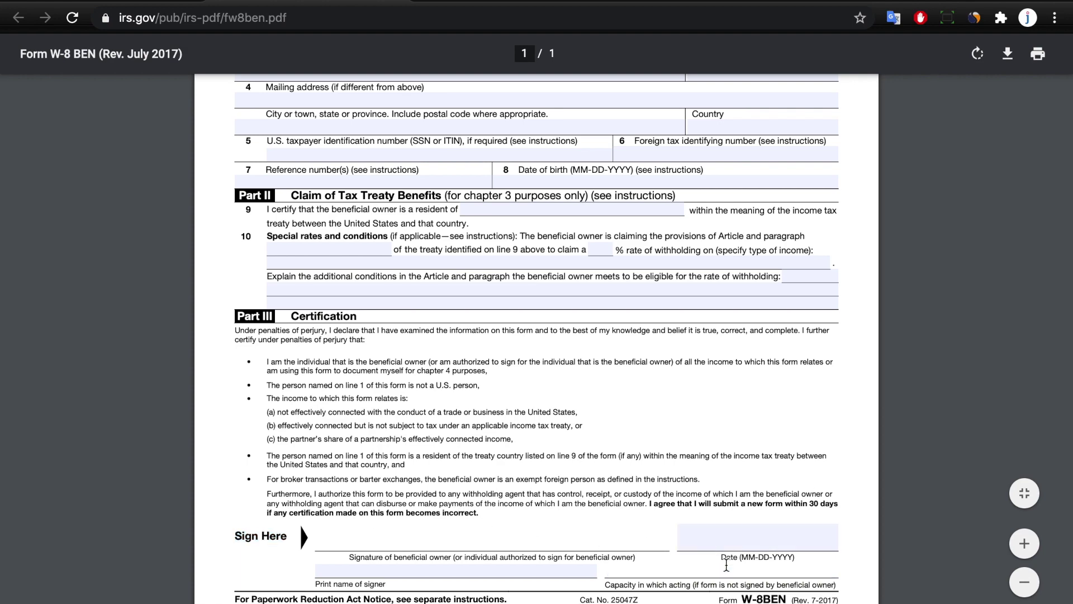
click(133, 5)
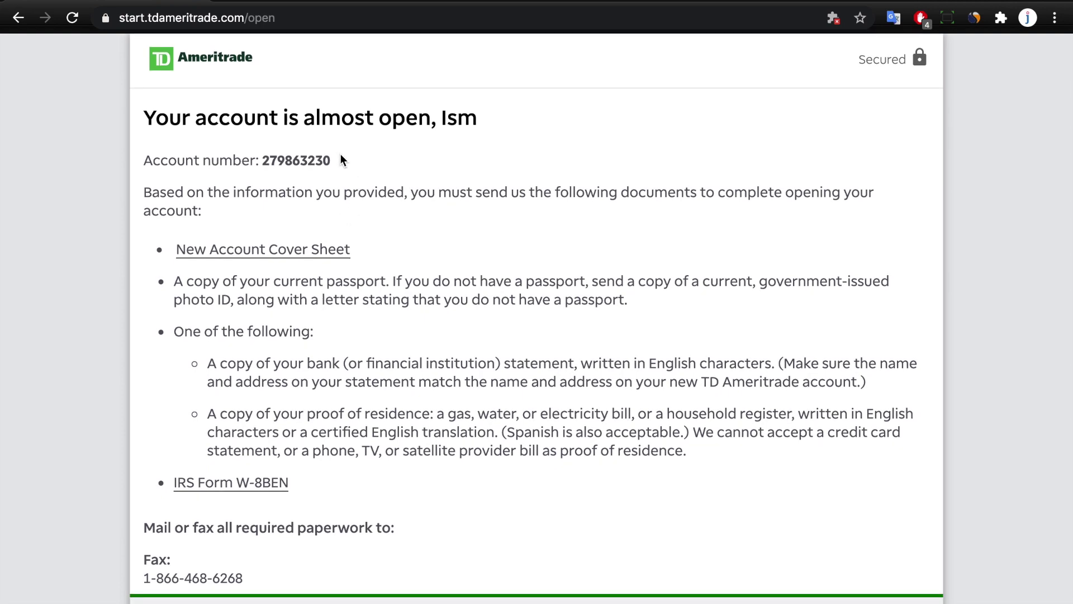
Examine the account status heading, the account number and the fax and mail details for sending the paperwork.
drag(341, 156, 144, 118)
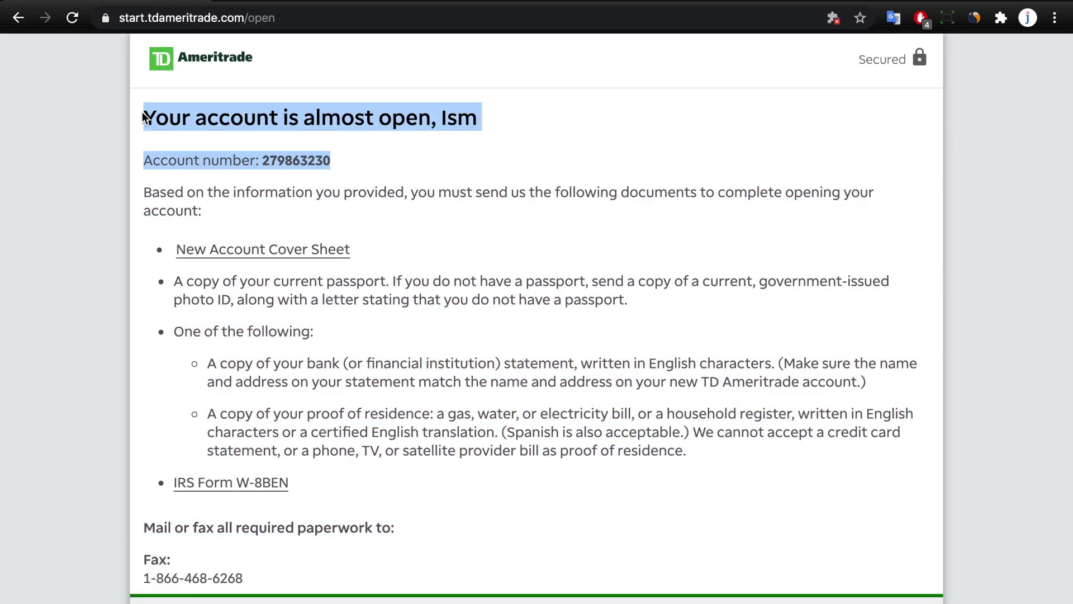
click(341, 160)
scroll(216, 540, down, 4)
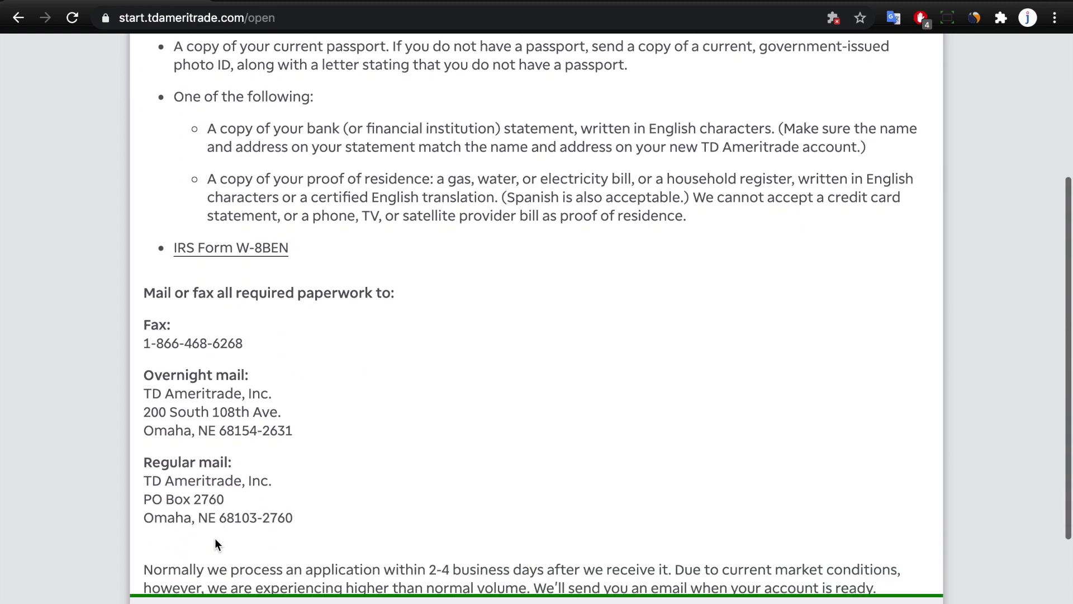
scroll(215, 540, down, 3)
scroll(216, 540, up, 8)
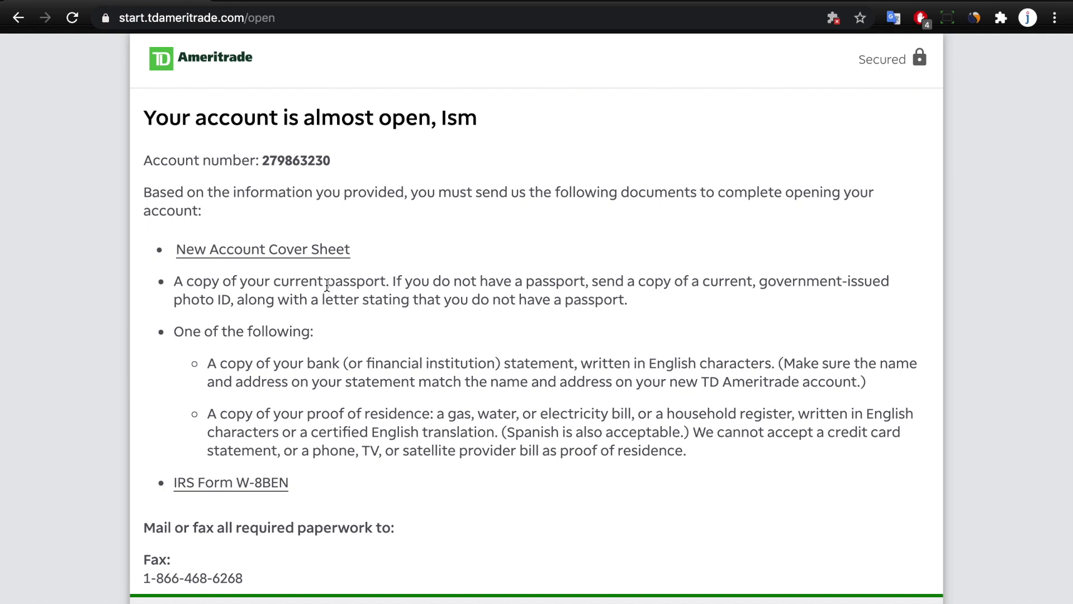
Exit the application to the TD Ameritrade home page, confirming the exit, and leave full-screen mode.
click(211, 68)
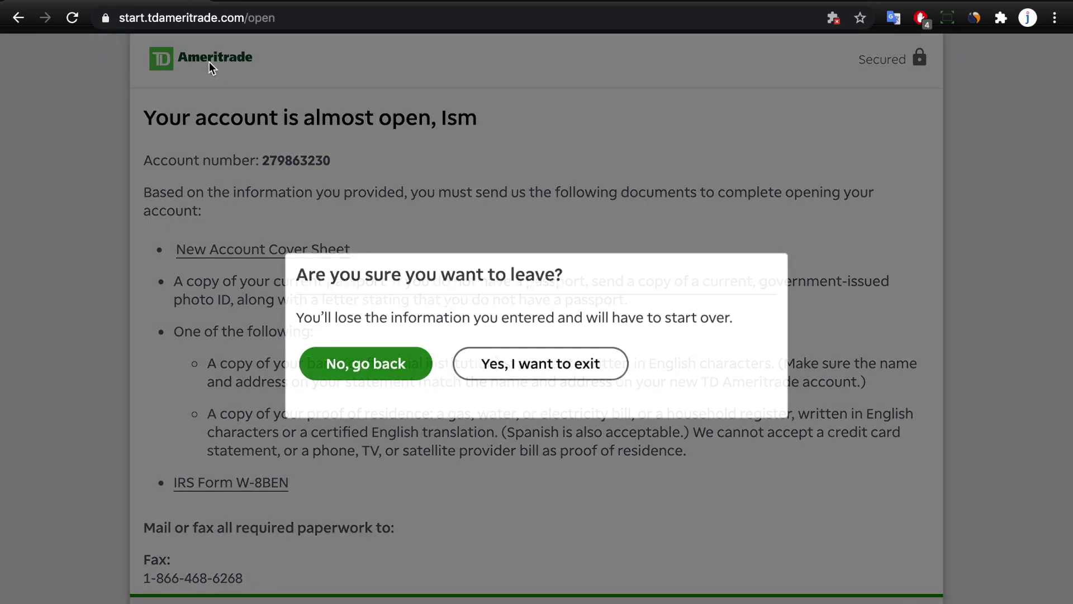
click(512, 371)
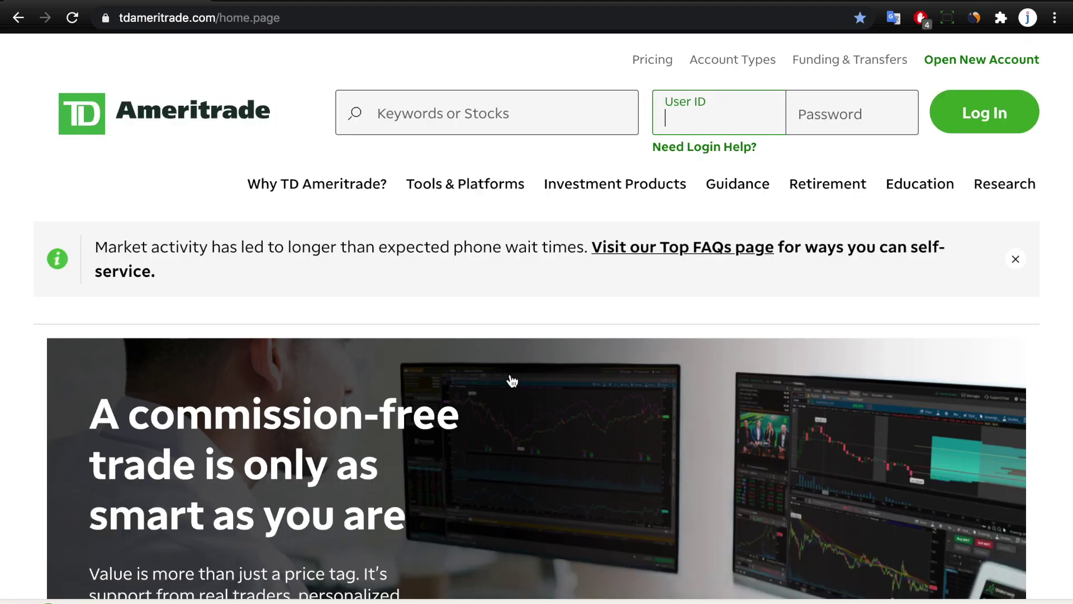
key(ctrl+super+f)
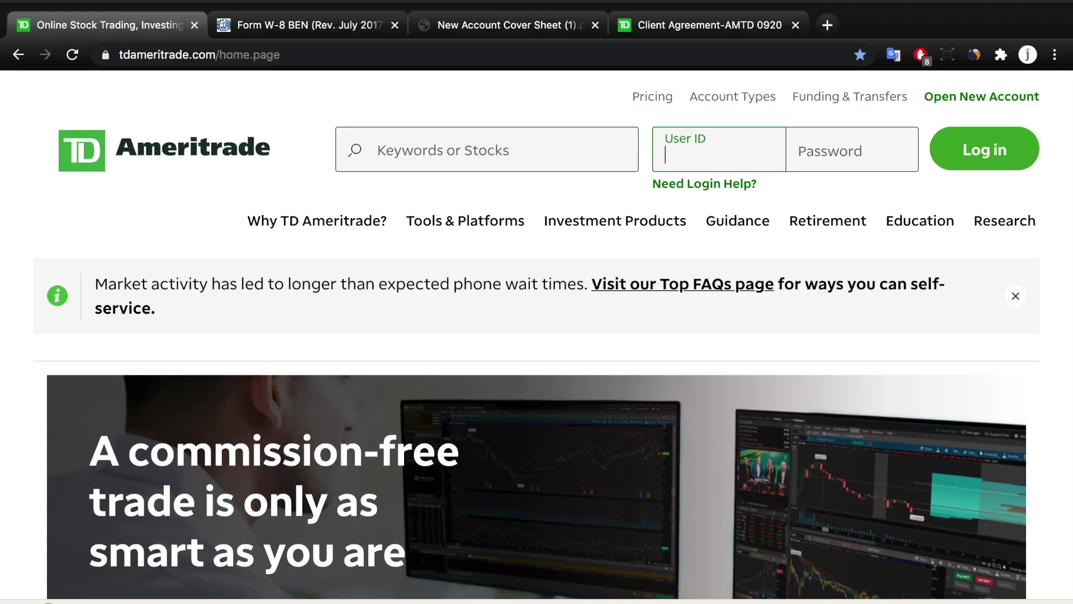